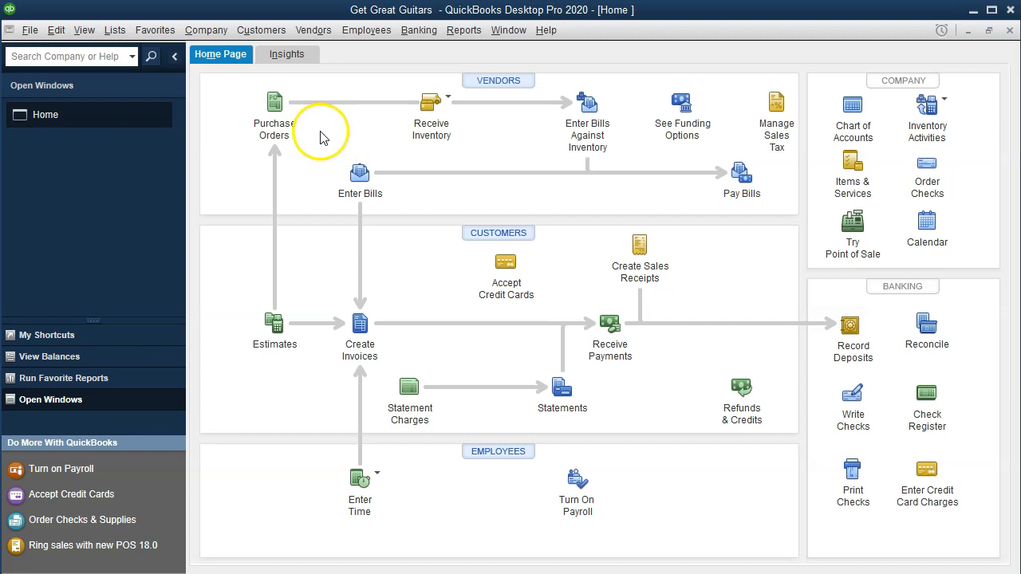
# Start a purchase order with the history pane hidden and choose Epiphone as the vendor
pyautogui.click(285, 126)
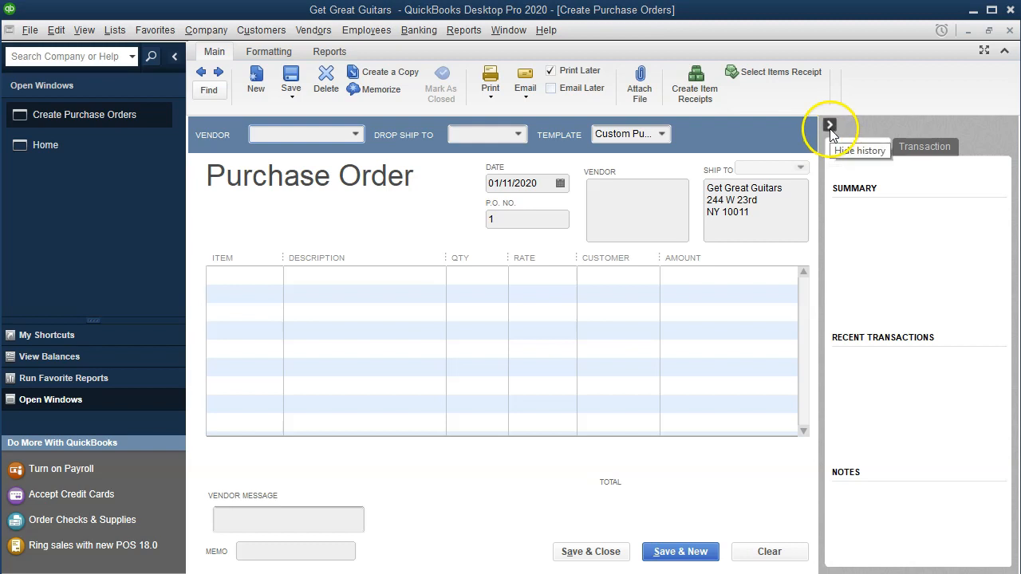
pyautogui.click(830, 129)
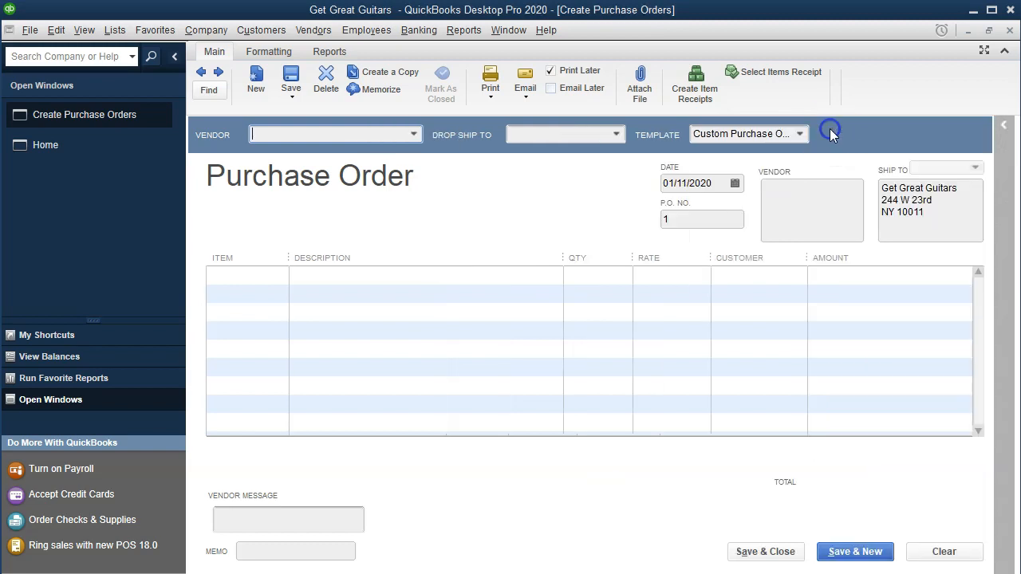
pyautogui.click(414, 134)
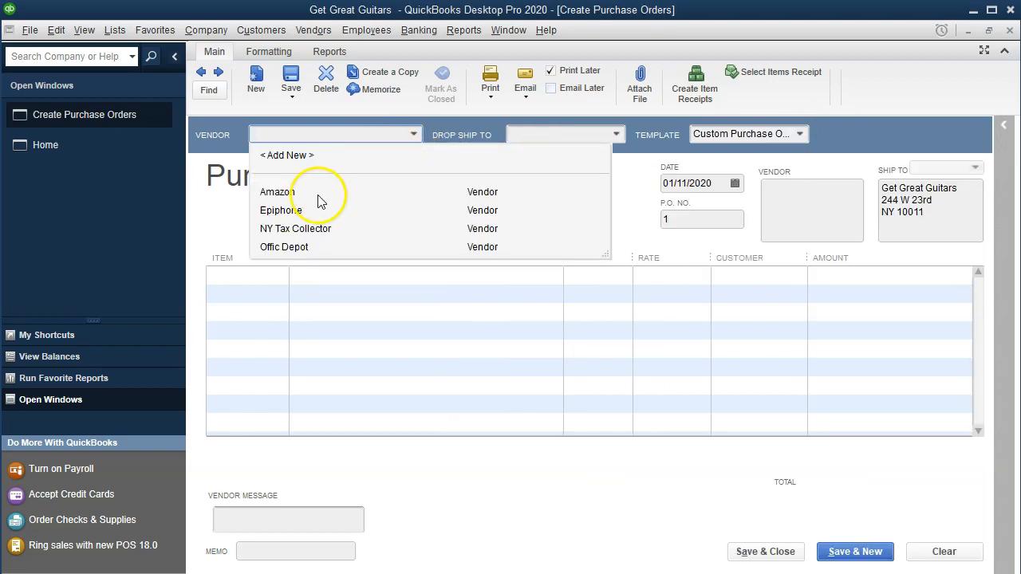
pyautogui.click(280, 211)
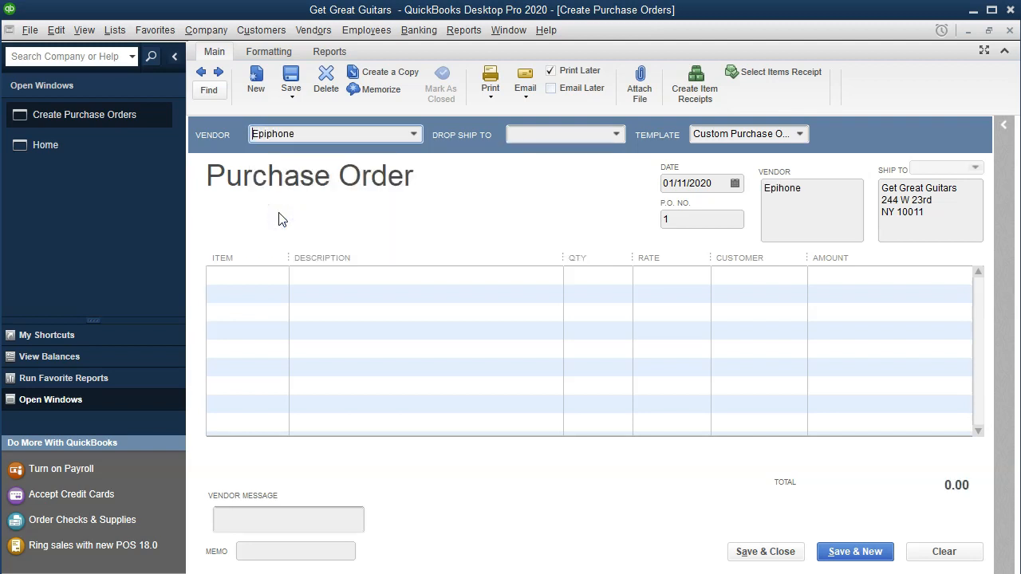
pyautogui.press('Tab')
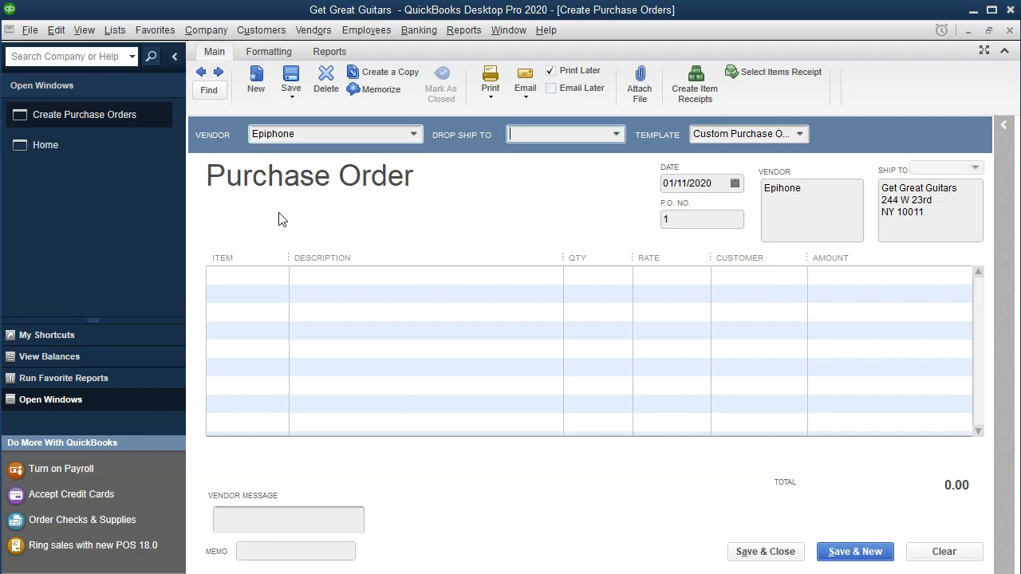
pyautogui.press('Tab')
# Set the purchase order's date to 01/12/2020 and its P.O. number to 1001, keeping the default vendor and ship-to addresses
pyautogui.click(498, 215)
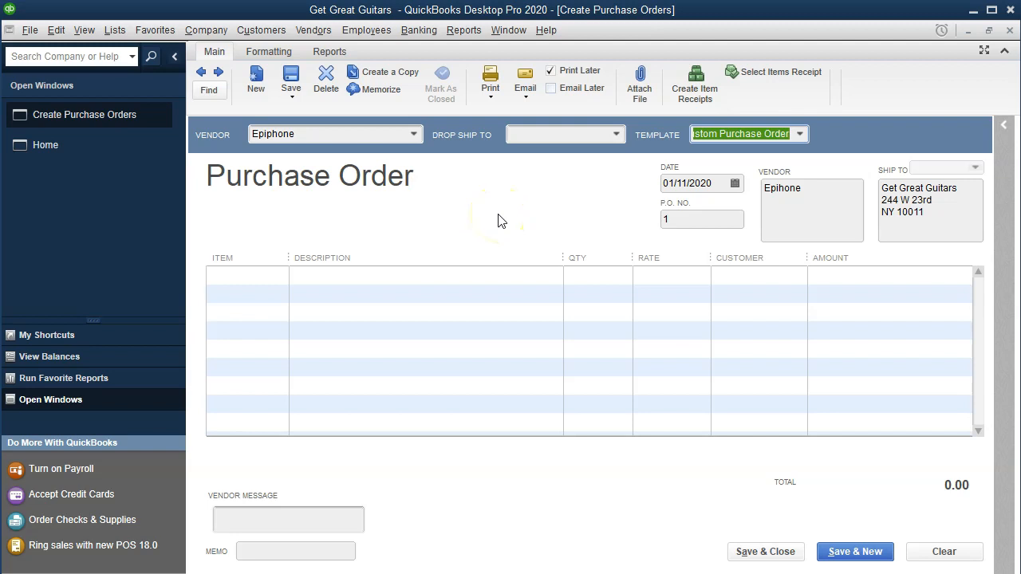
pyautogui.press('Tab')
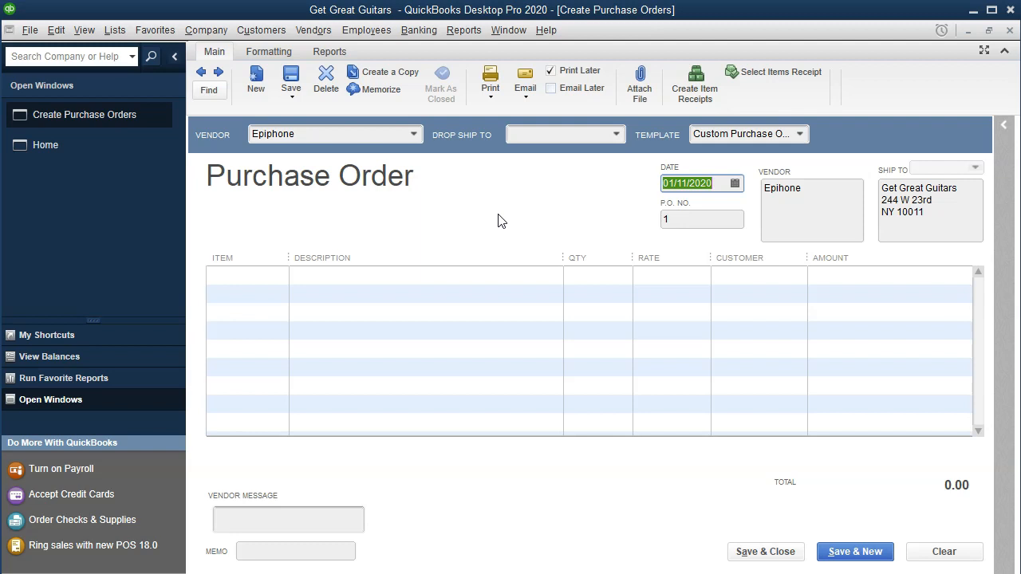
pyautogui.press('+')
pyautogui.press('Tab')
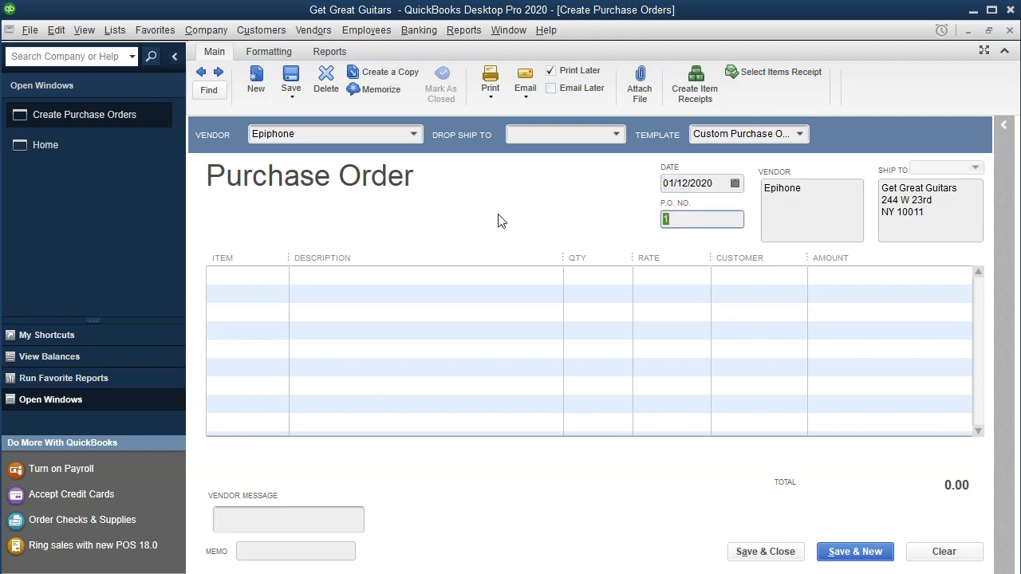
pyautogui.write('1001')
pyautogui.press('Tab')
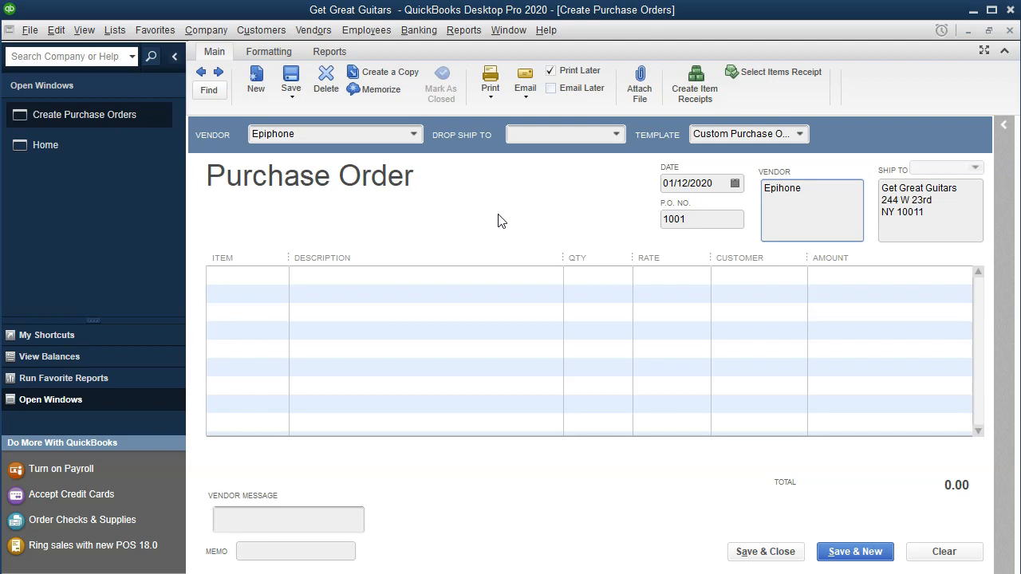
pyautogui.press('Tab')
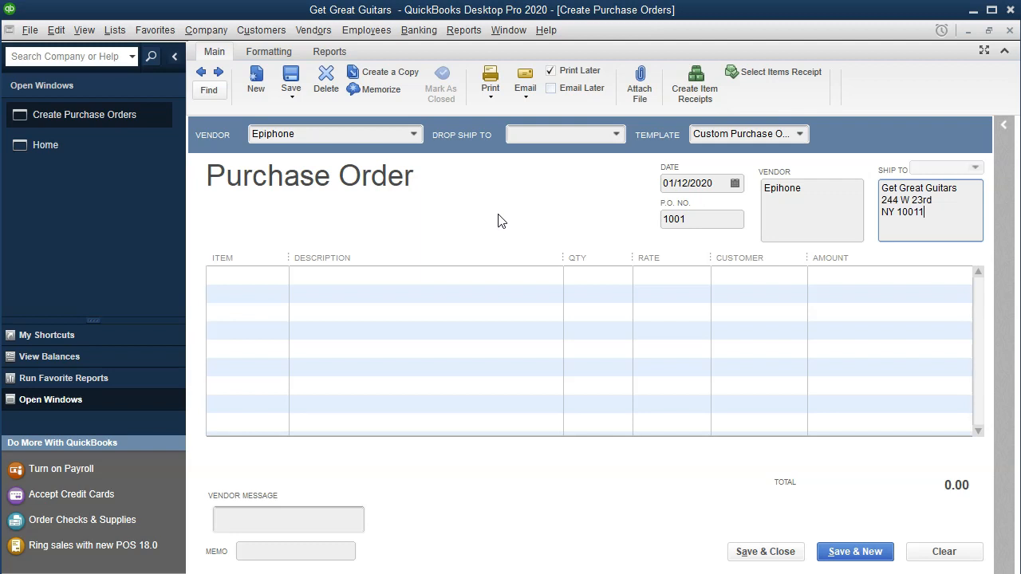
pyautogui.press('Tab')
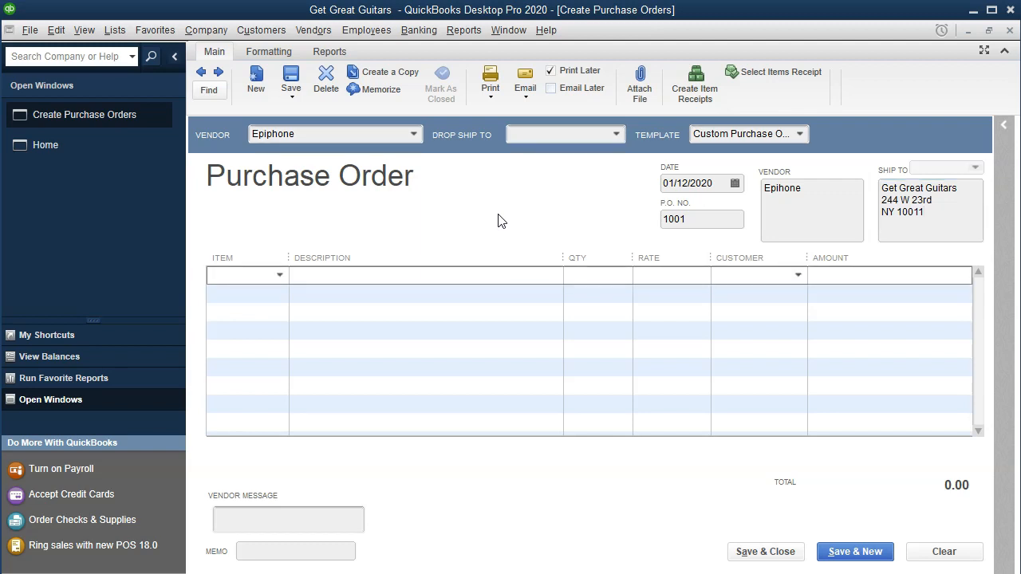
# Add the inventory item ELP (Epiphone Les Paul) to the first line of the purchase order
pyautogui.click(279, 275)
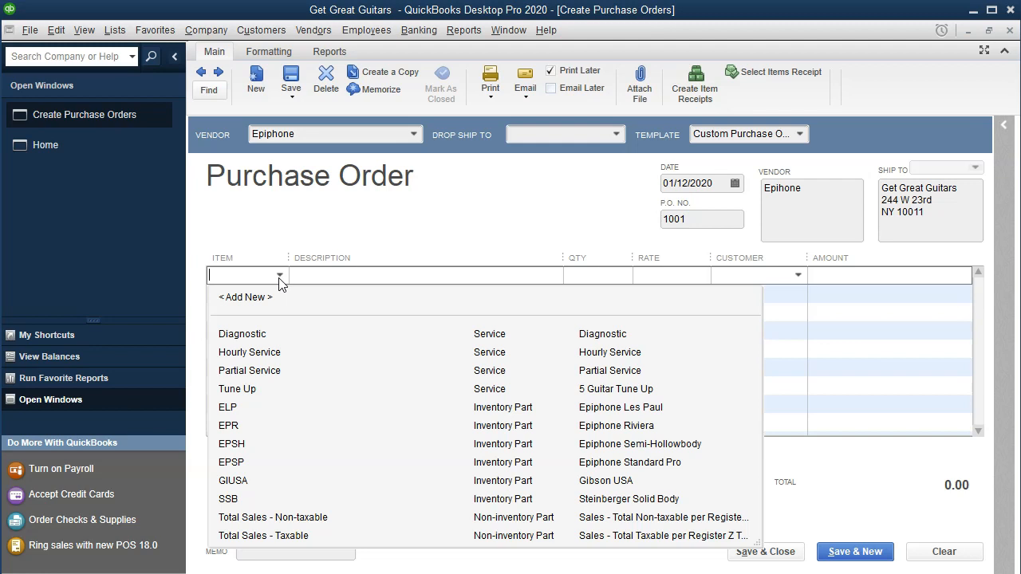
pyautogui.click(229, 407)
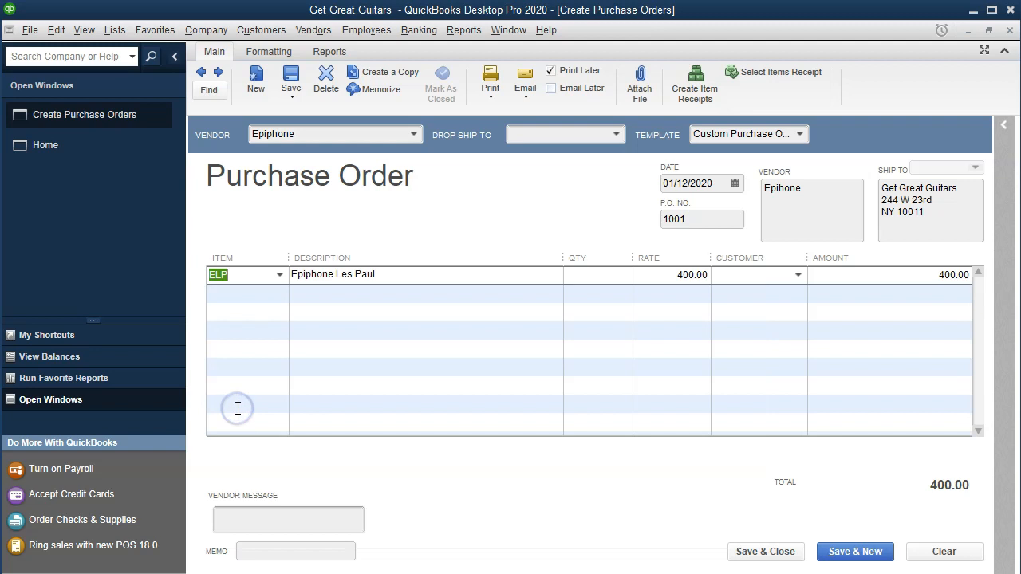
pyautogui.click(678, 296)
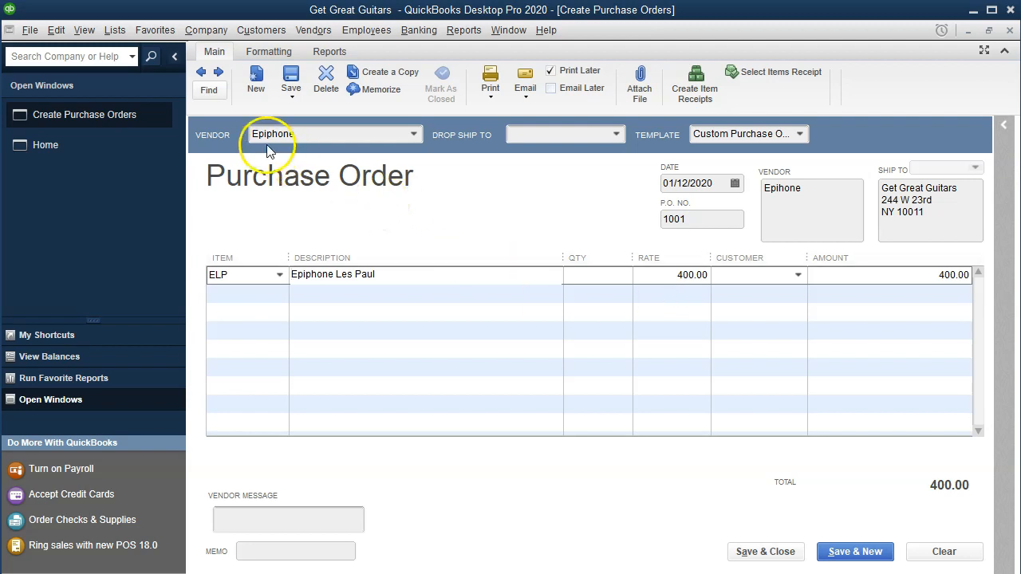
# Open the ELP item's record from the Item List, examine its cost and sales price, and close the record
pyautogui.click(119, 32)
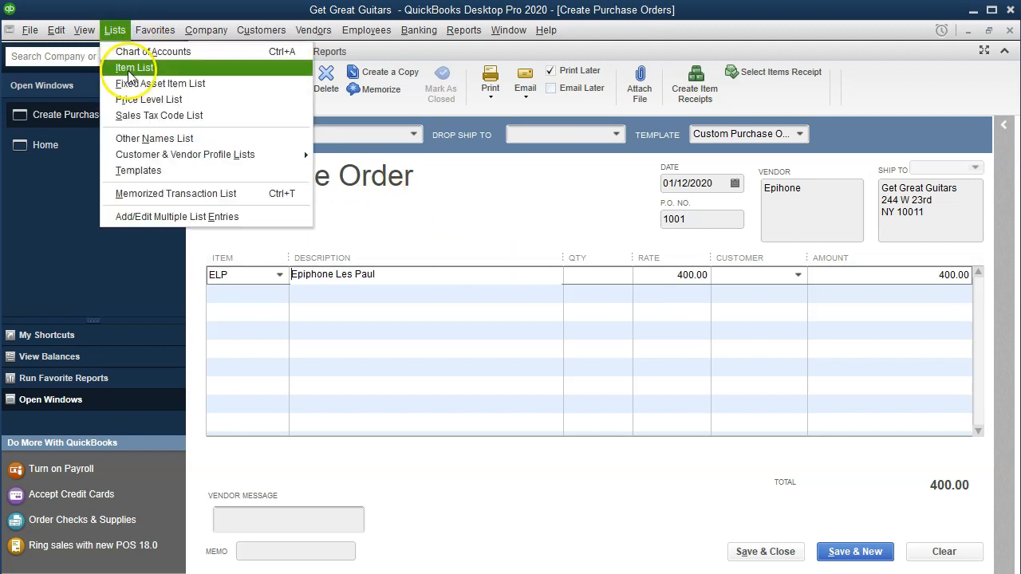
pyautogui.click(128, 69)
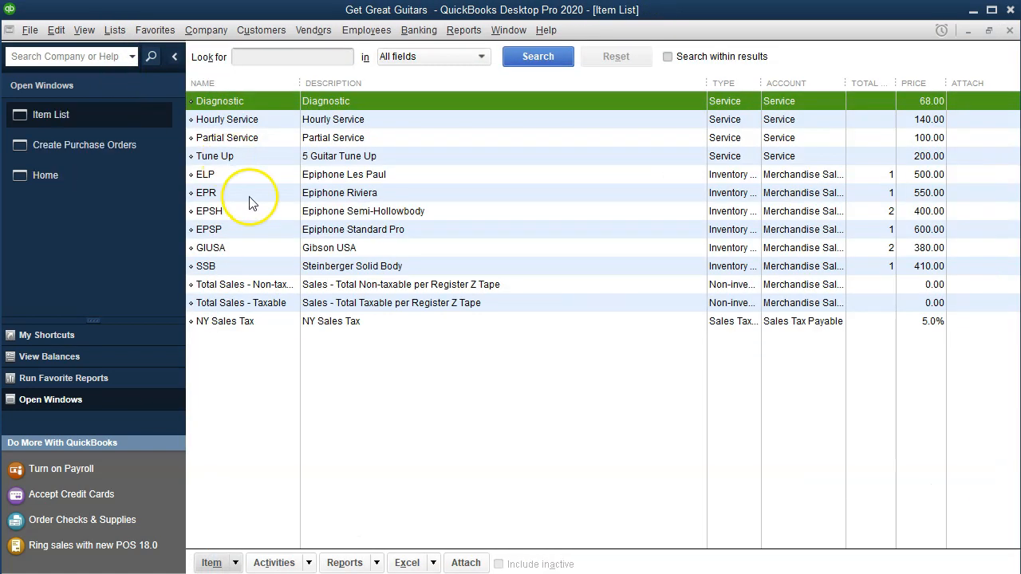
pyautogui.click(230, 177)
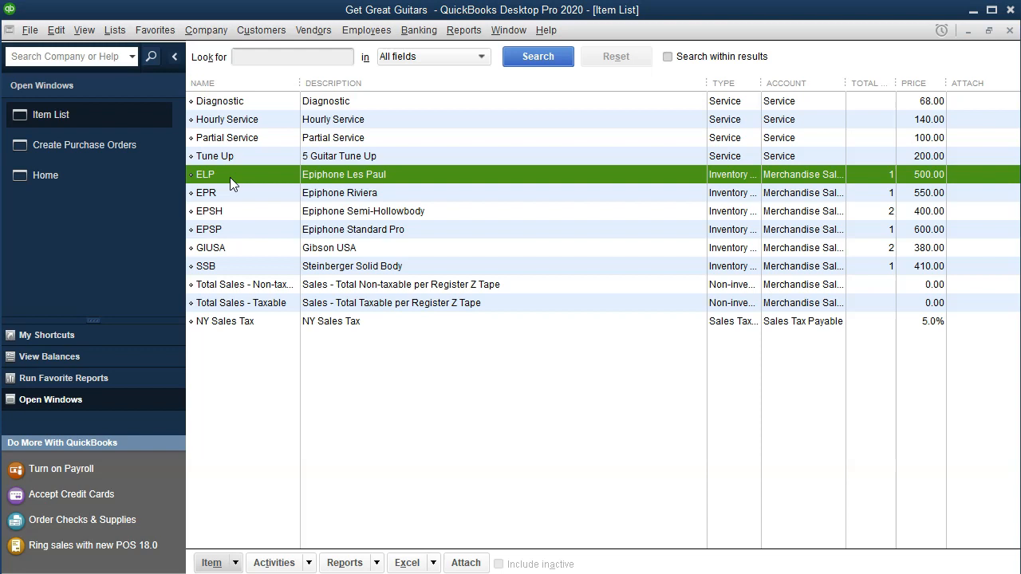
pyautogui.click(235, 563)
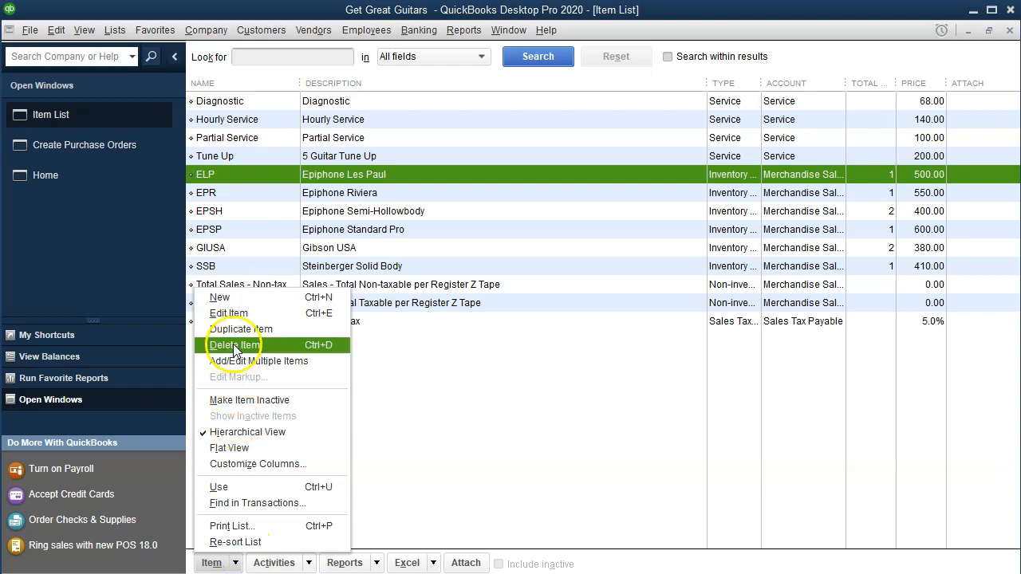
pyautogui.click(233, 311)
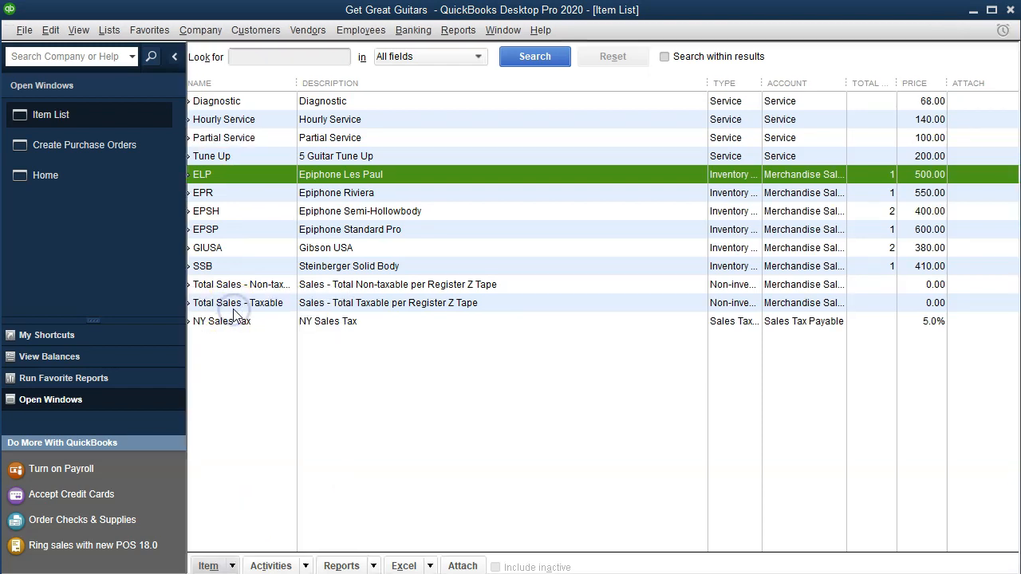
pyautogui.click(290, 241)
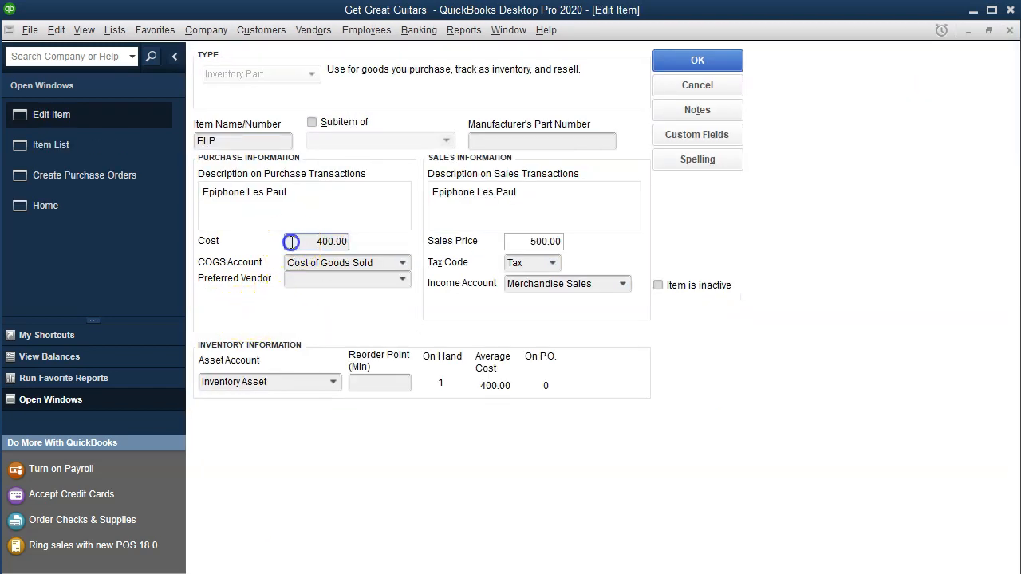
pyautogui.click(512, 241)
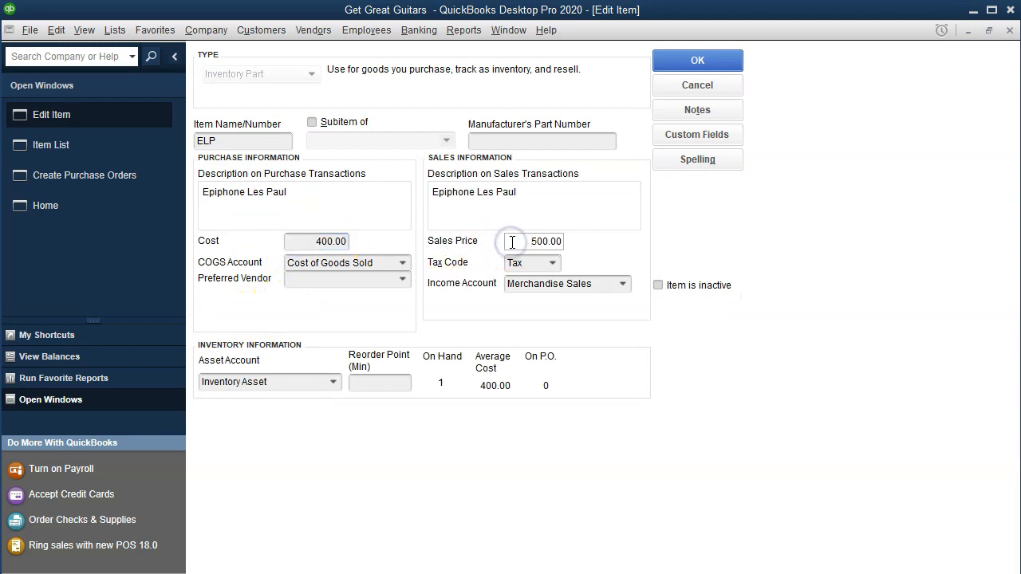
pyautogui.click(342, 242)
pyautogui.click(1010, 30)
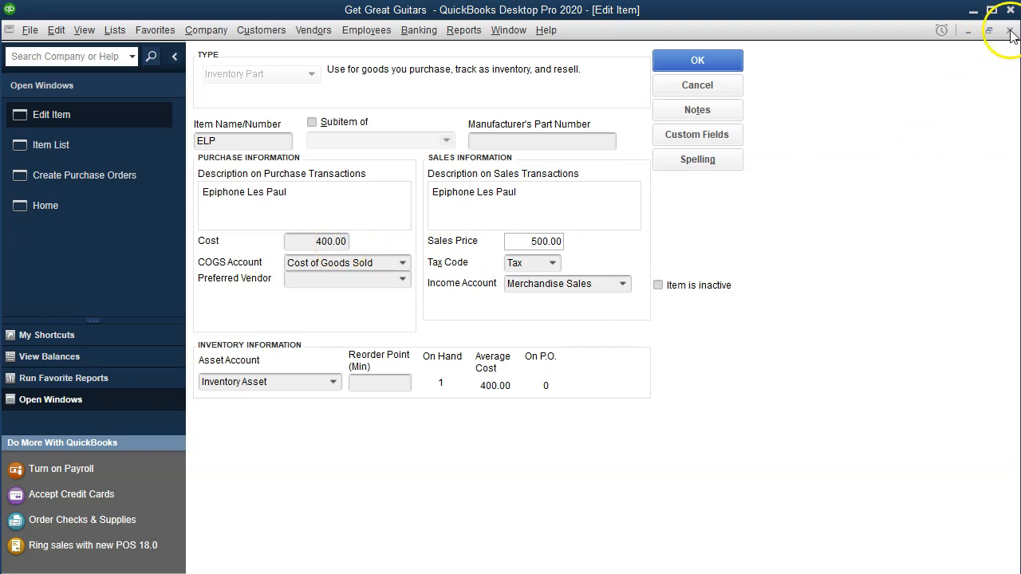
# Return to the open purchase order and set the ELP line's quantity to 1
pyautogui.click(126, 145)
pyautogui.click(667, 278)
pyautogui.click(595, 276)
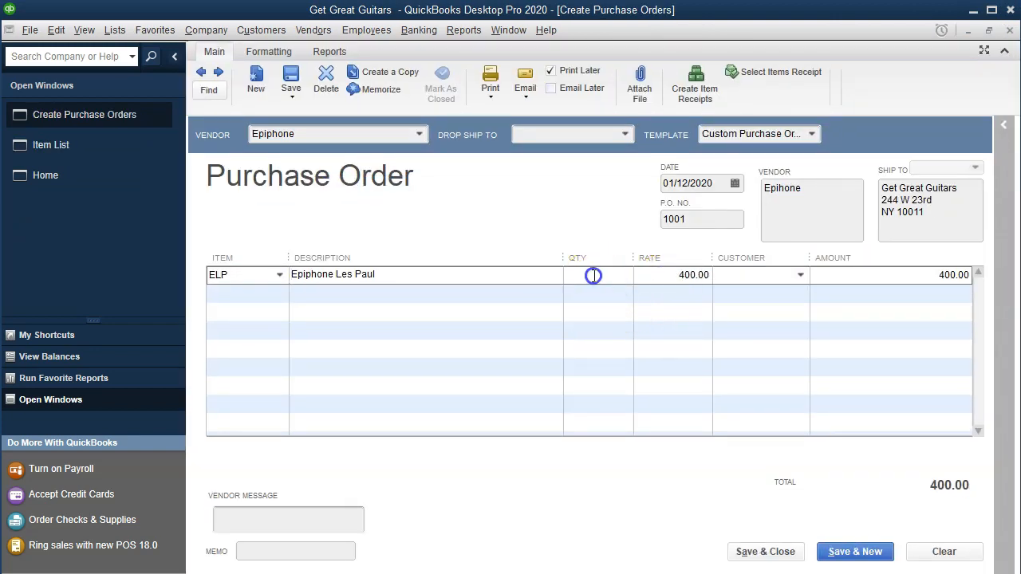
pyautogui.write('1')
pyautogui.press('Tab')
pyautogui.press('Tab')
pyautogui.click(506, 313)
# Assign the ELP line to Eric Music, adding it as a new customer without detailed setup, and save and close the purchase order
pyautogui.click(800, 275)
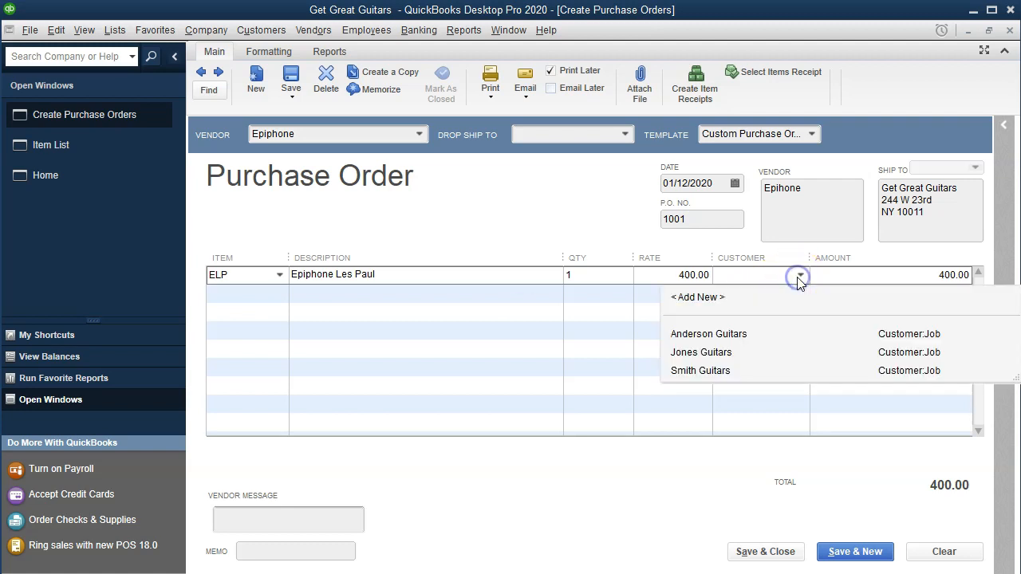
pyautogui.write('Eric Music')
pyautogui.press('Tab')
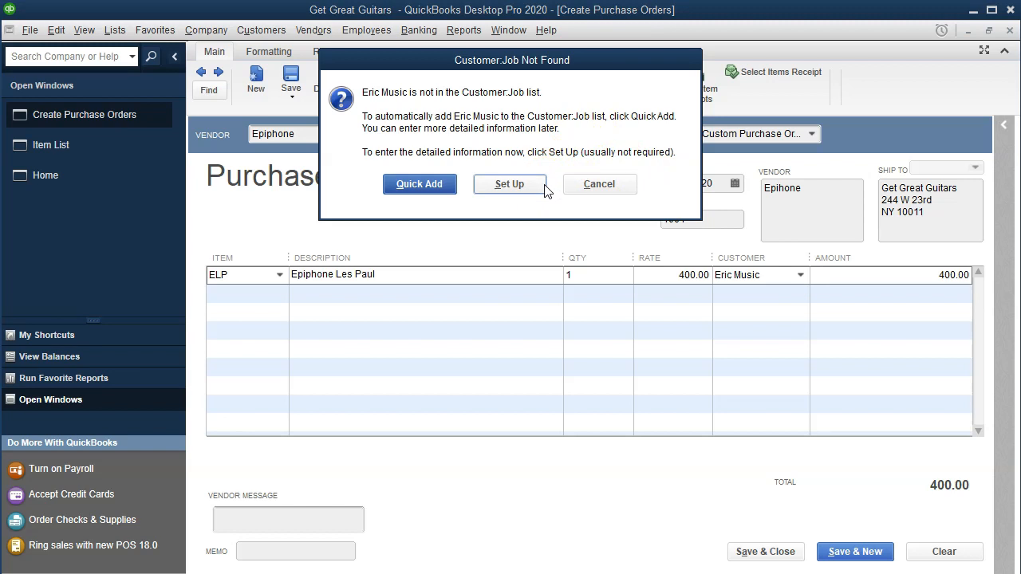
pyautogui.click(431, 192)
pyautogui.click(424, 193)
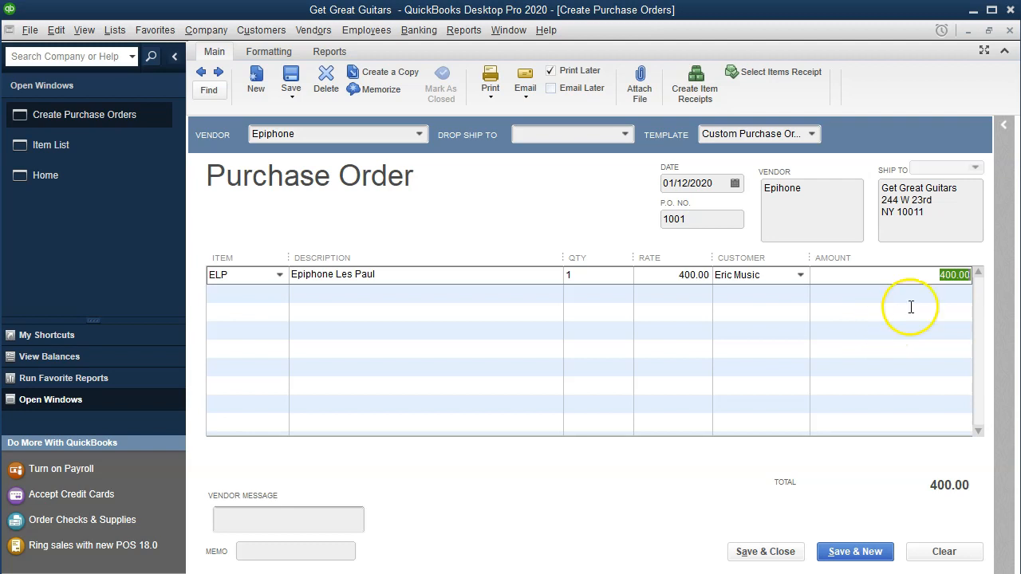
pyautogui.click(784, 549)
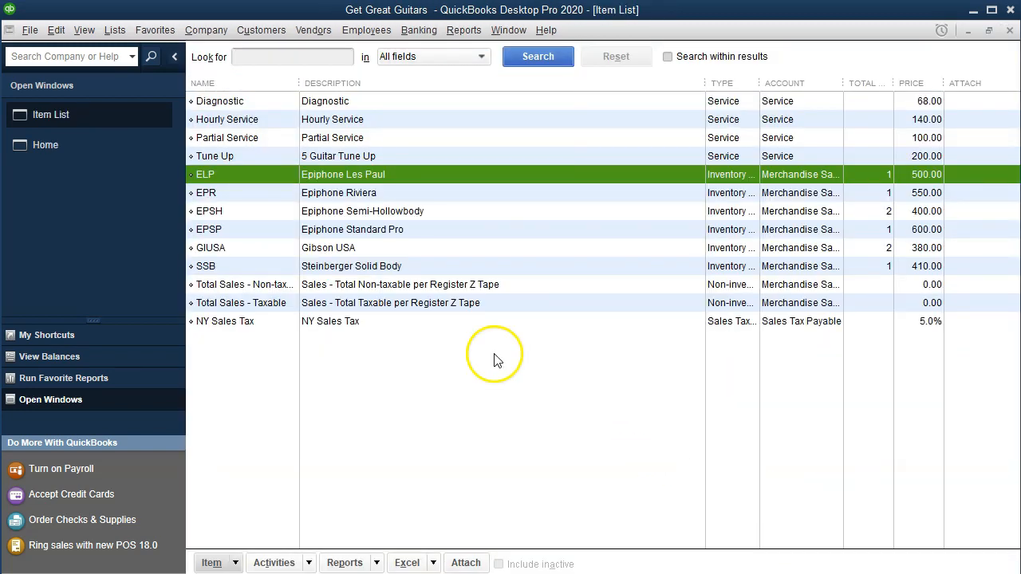
# Go back to the home page and start receiving inventory with a bill from vendor Epiphone
pyautogui.click(84, 151)
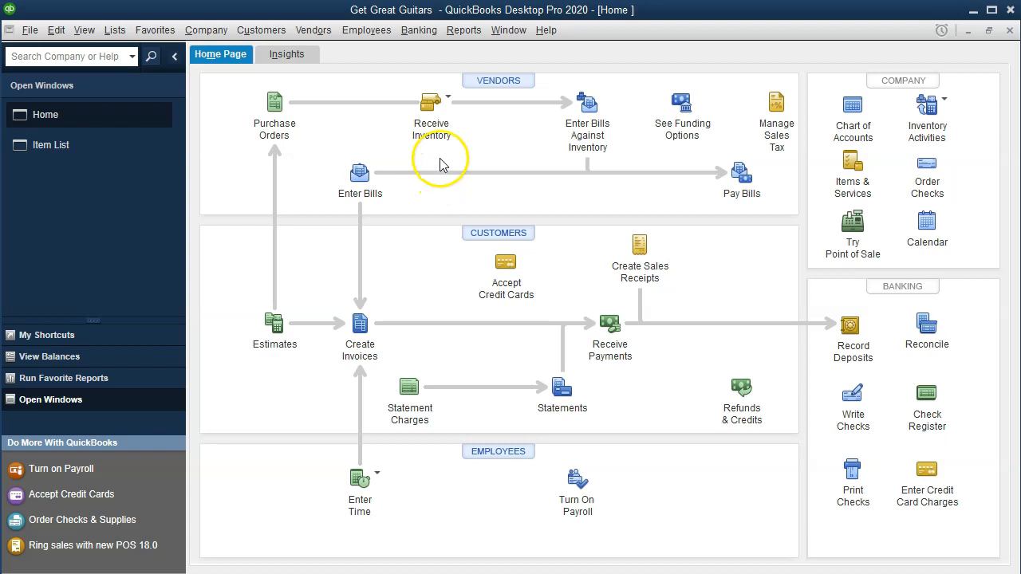
pyautogui.click(432, 104)
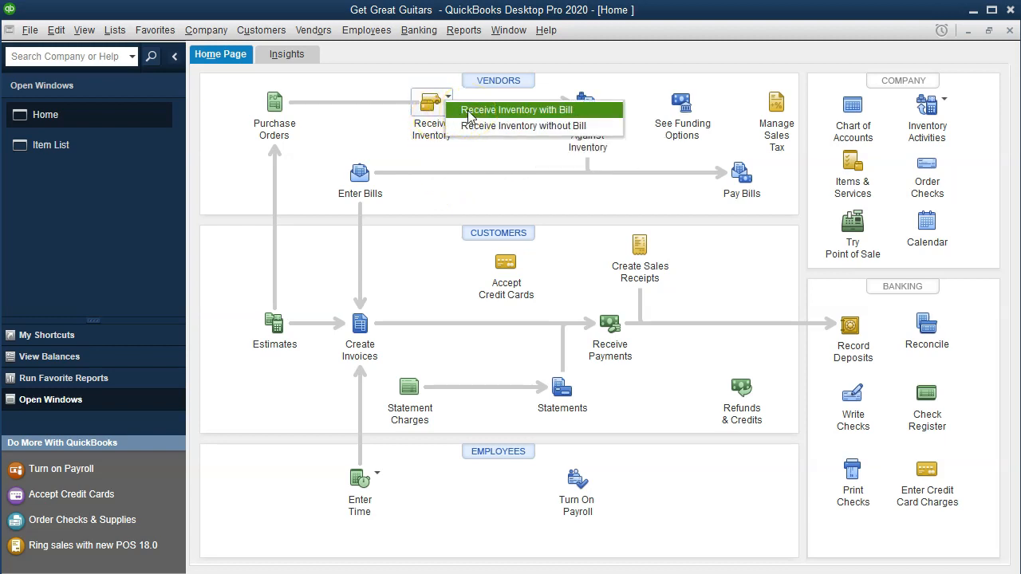
pyautogui.click(469, 114)
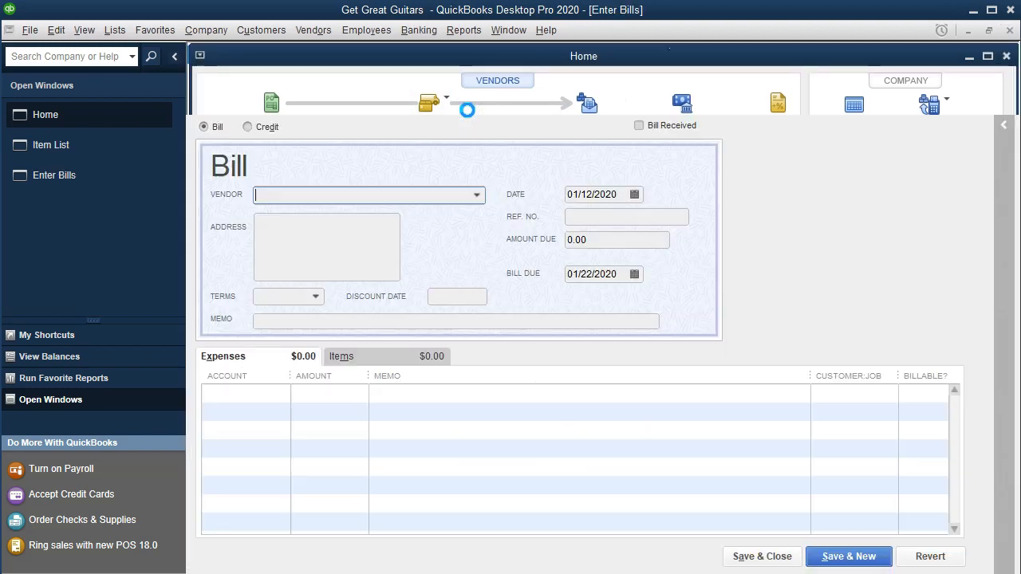
pyautogui.click(477, 195)
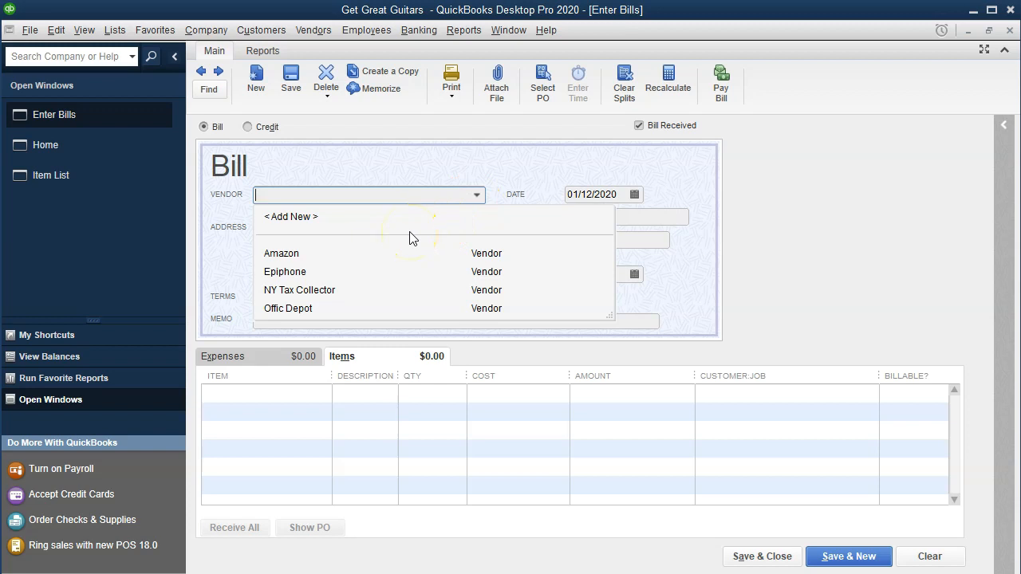
pyautogui.click(332, 195)
pyautogui.write('Ep')
pyautogui.press('Tab')
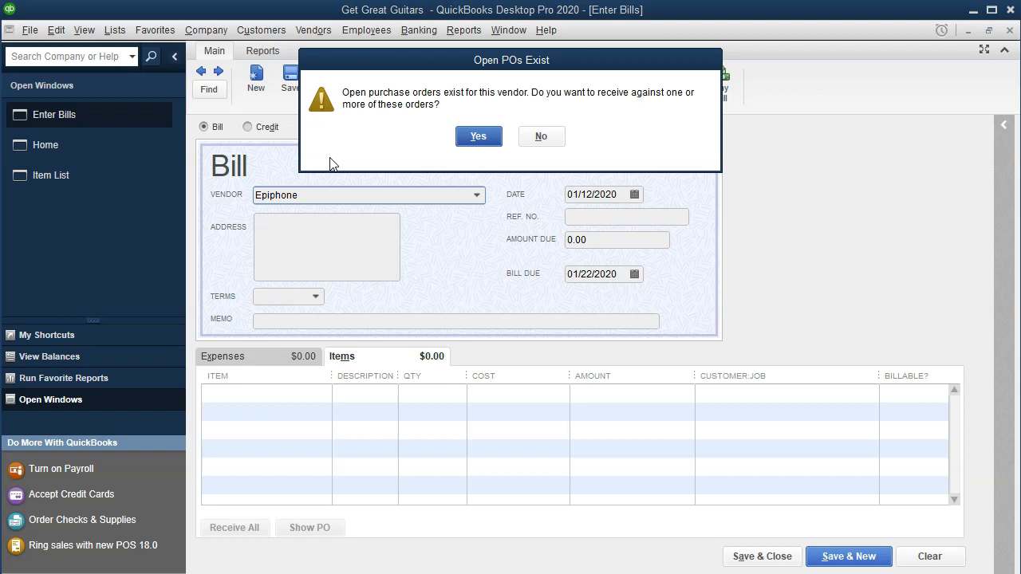
# Decline receiving against the vendor's open purchase orders and close the bill without recording it
pyautogui.click(541, 137)
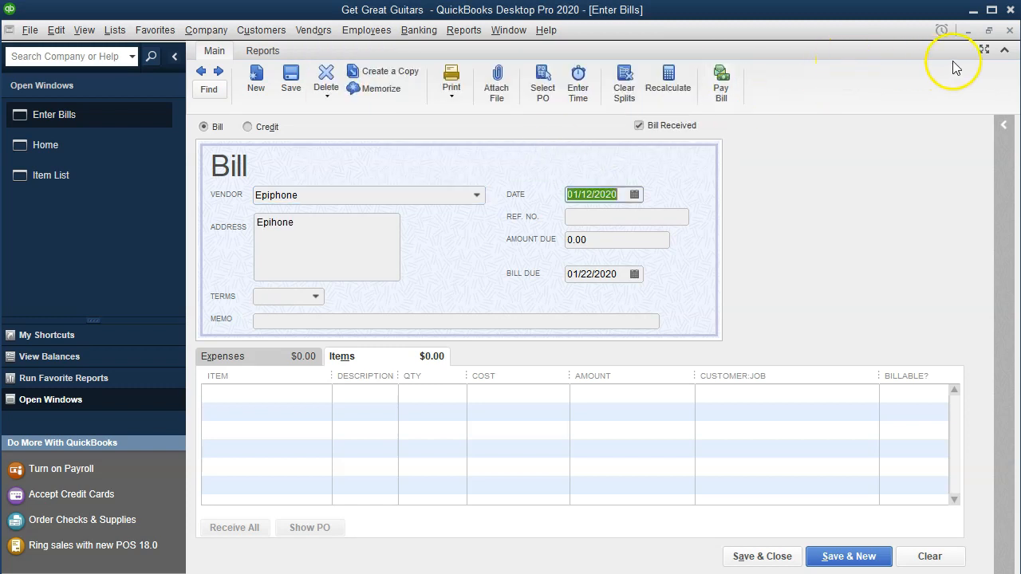
pyautogui.click(1010, 30)
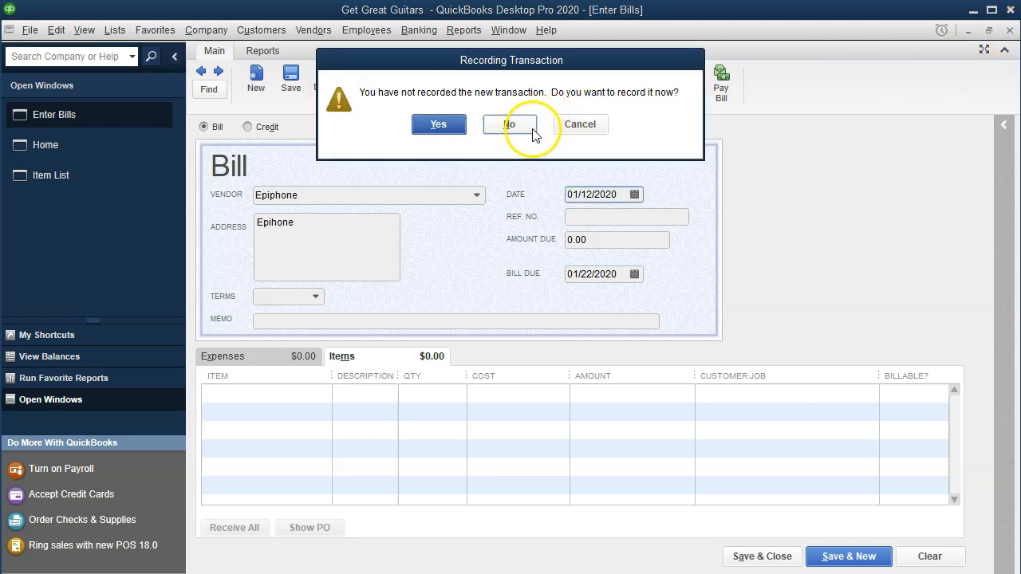
pyautogui.click(511, 125)
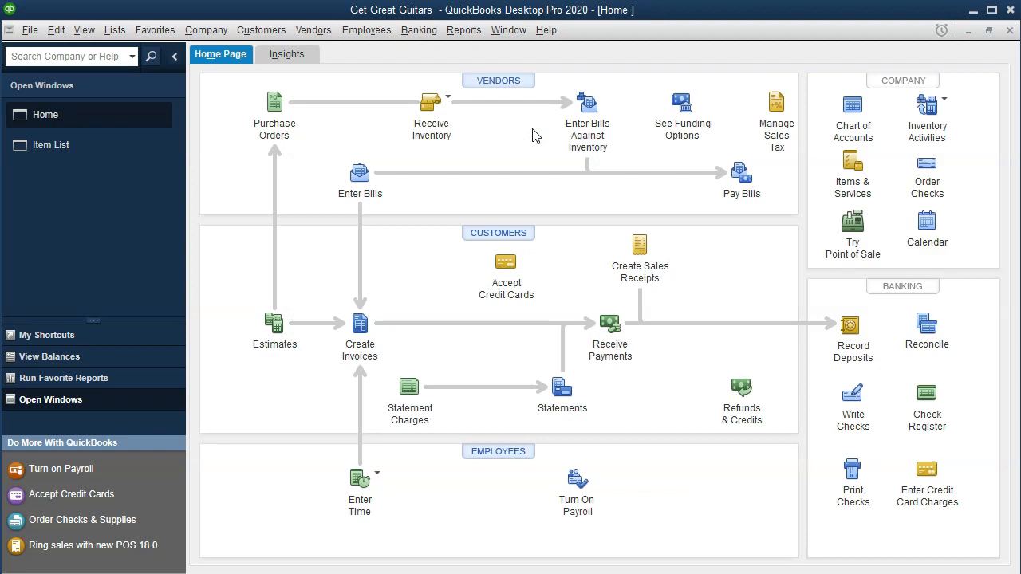
# Create a new purchase order for Gibson, adding it as a new vendor without detailed setup and keeping the default header details
pyautogui.click(272, 118)
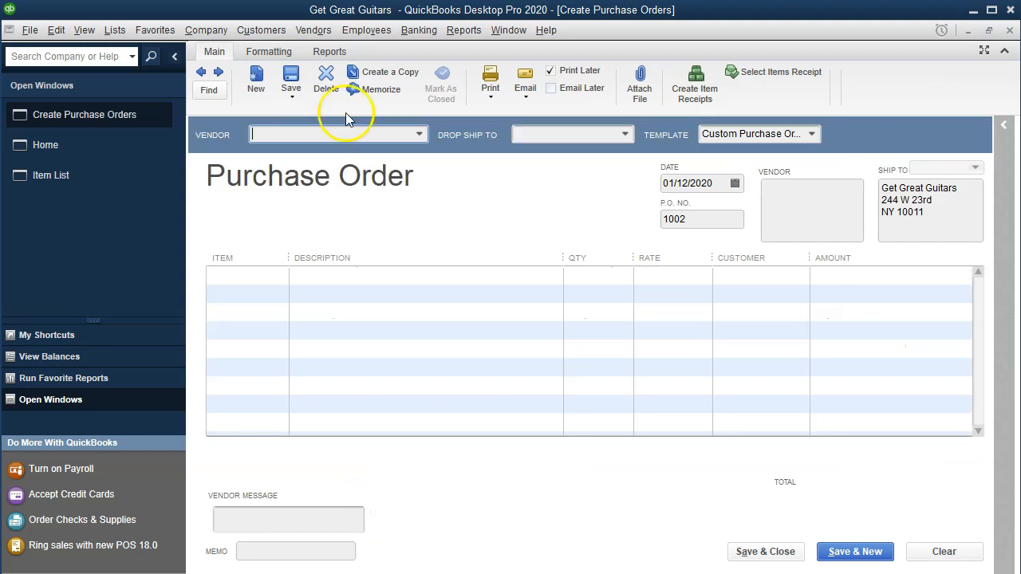
pyautogui.click(419, 134)
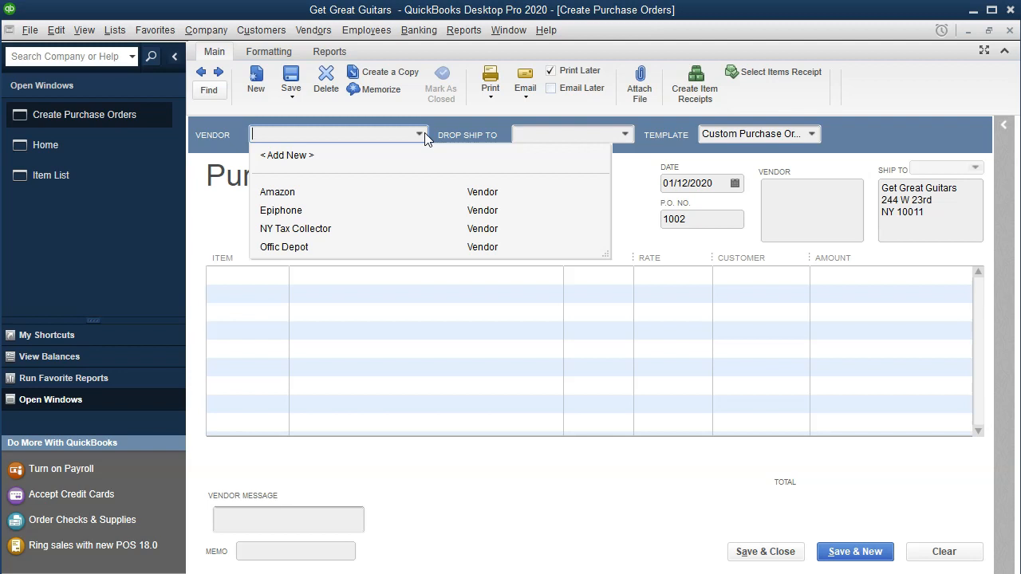
pyautogui.click(353, 132)
pyautogui.write('Gibson')
pyautogui.press('Tab')
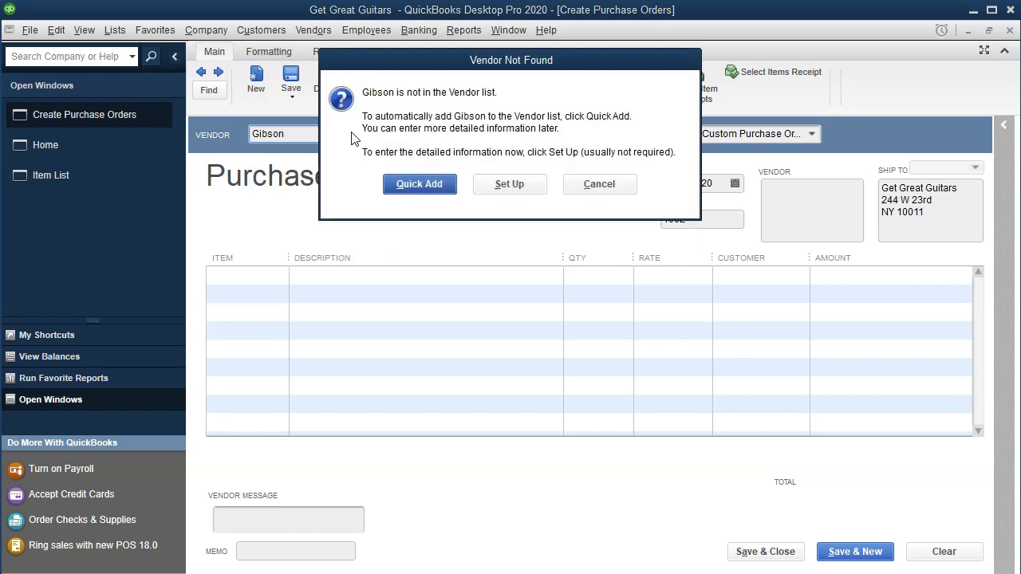
pyautogui.click(414, 185)
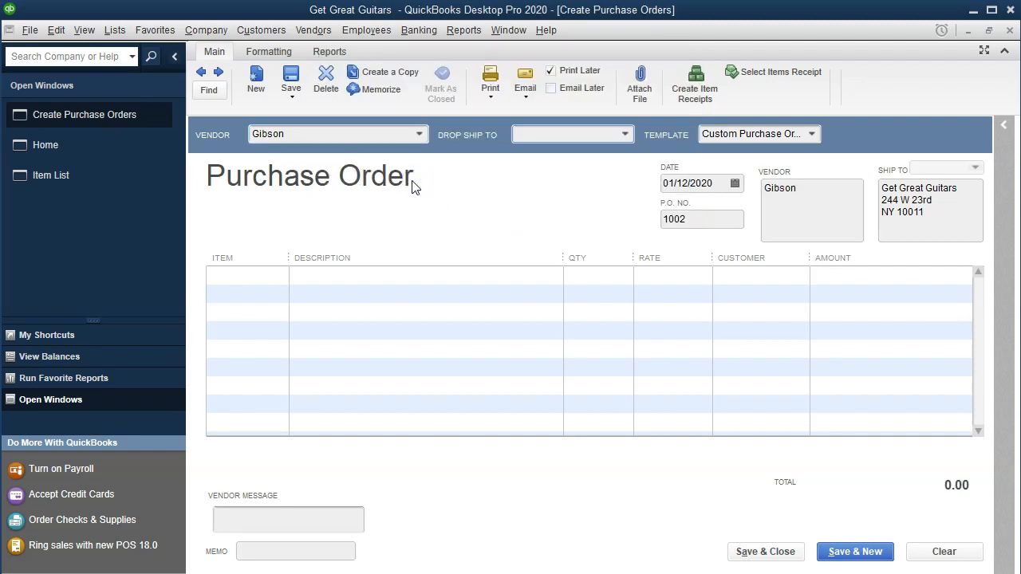
pyautogui.press('Tab')
pyautogui.press('Tab')
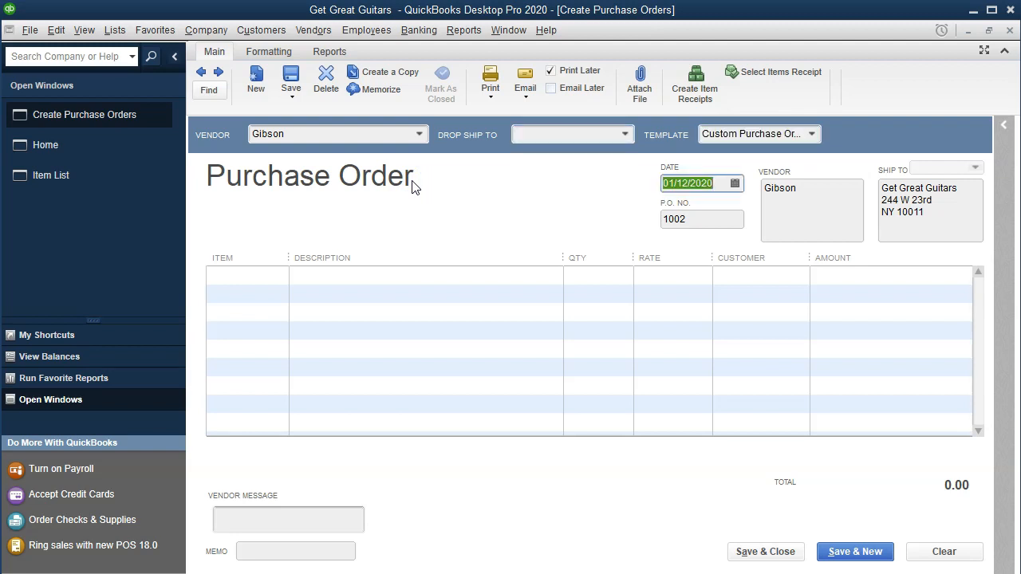
pyautogui.press('Tab')
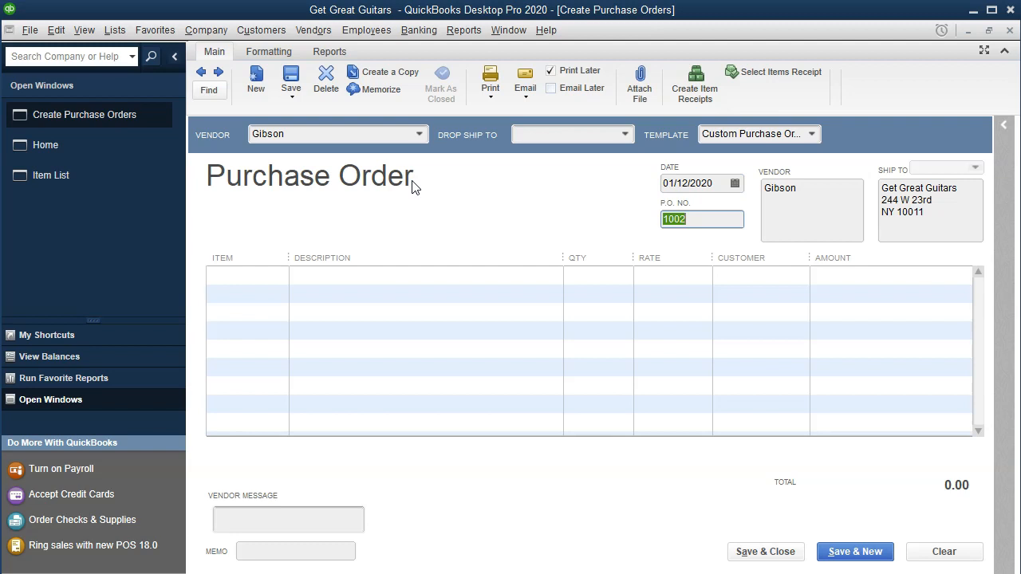
pyautogui.press('Tab')
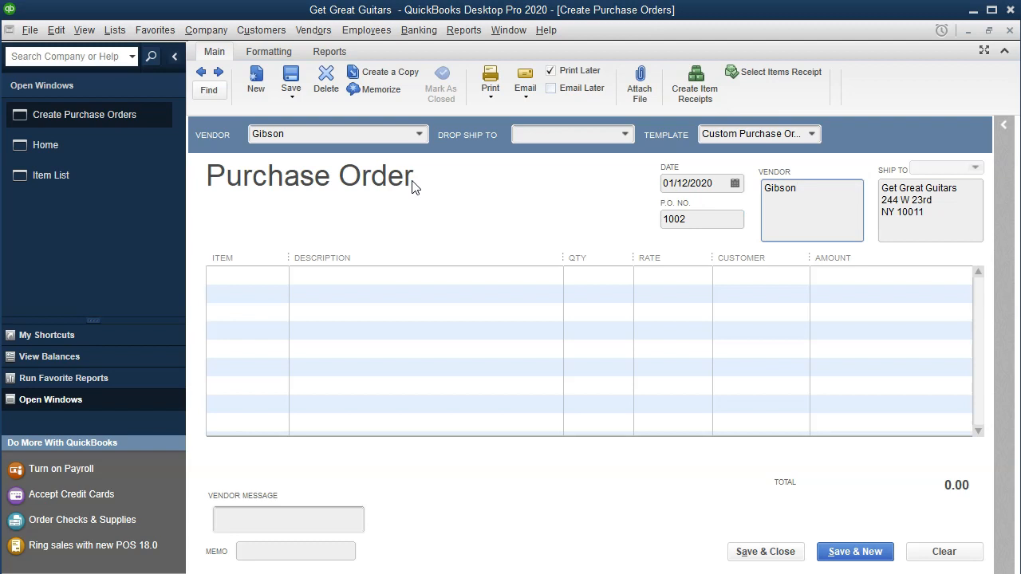
pyautogui.press('Tab')
pyautogui.press('Tab')
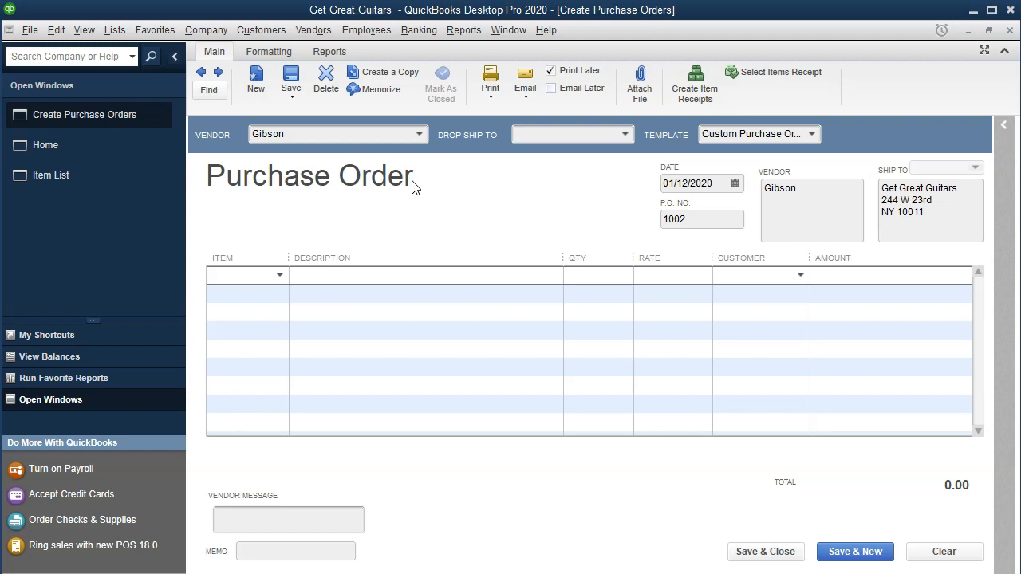
# Check the item list for existing guitar items and return to the open purchase order
pyautogui.click(131, 186)
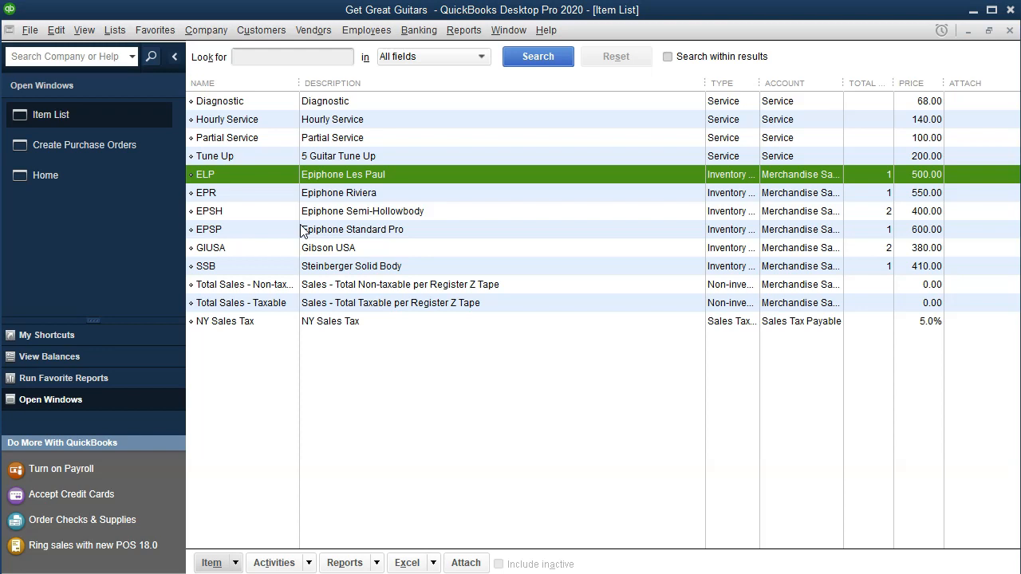
pyautogui.click(153, 186)
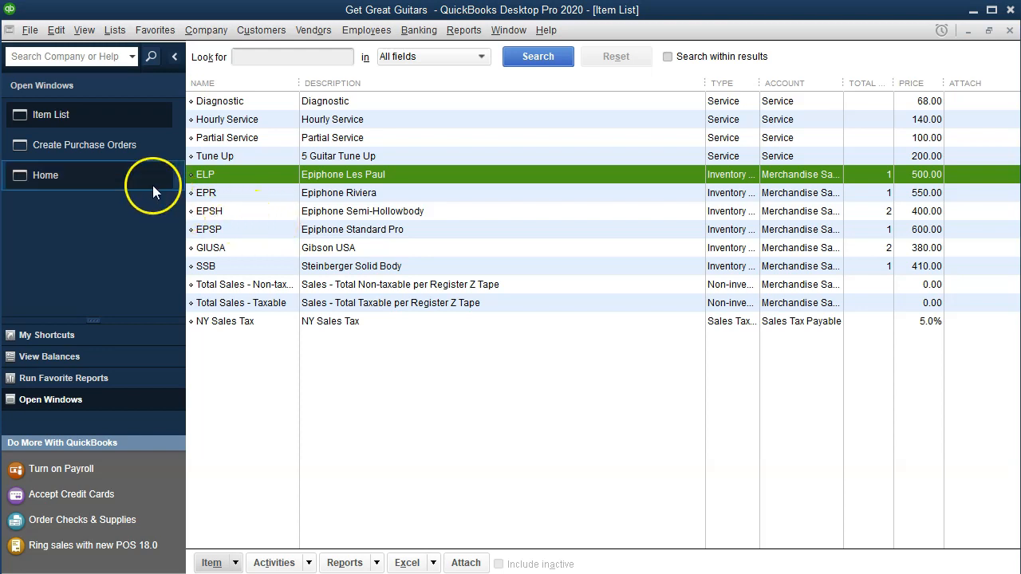
pyautogui.click(106, 154)
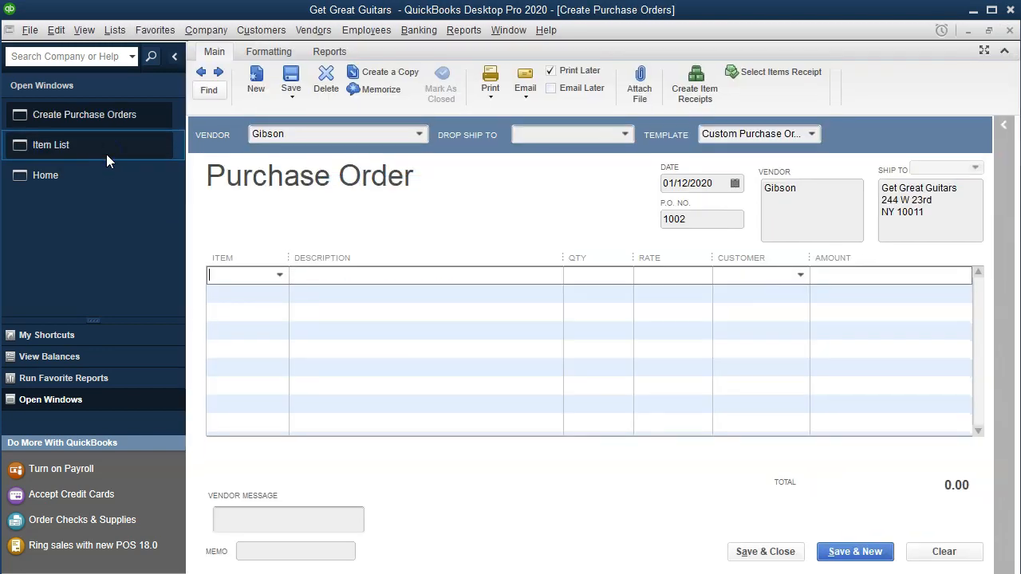
# Enter GSB as the item on the purchase order's first line and set it up as a new Inventory Part
pyautogui.click(229, 286)
pyautogui.click(250, 338)
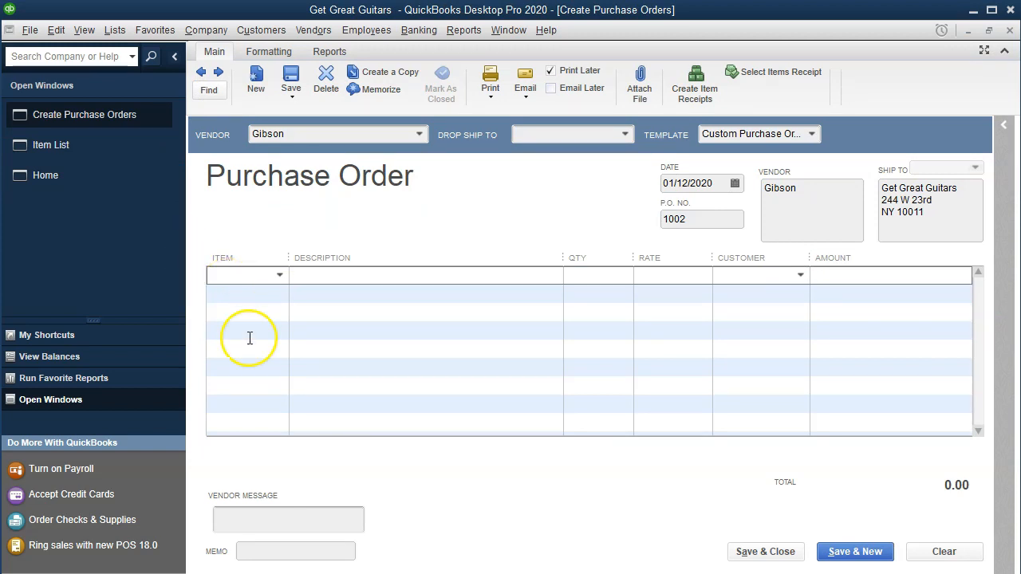
pyautogui.write('GSB')
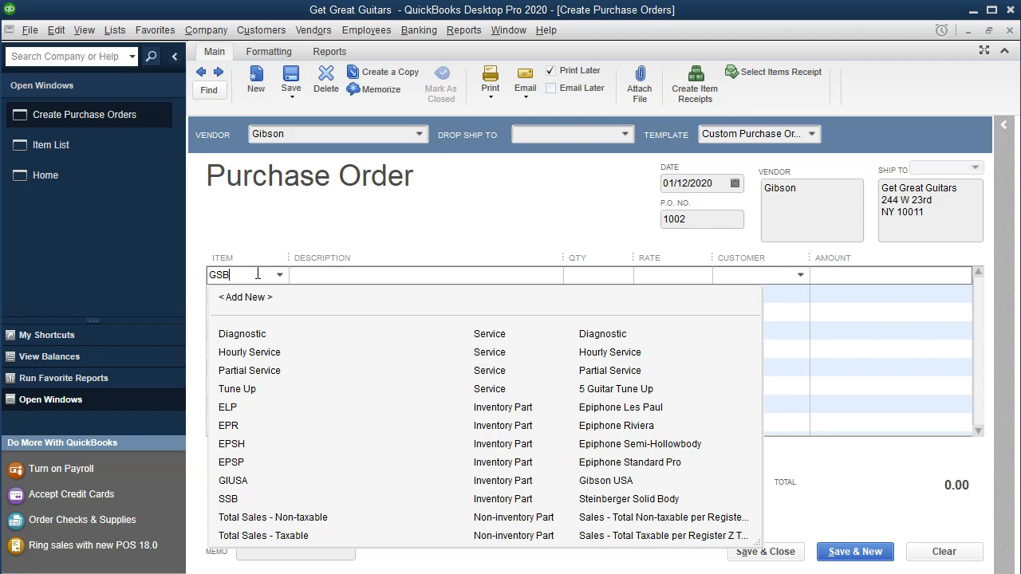
pyautogui.press('Tab')
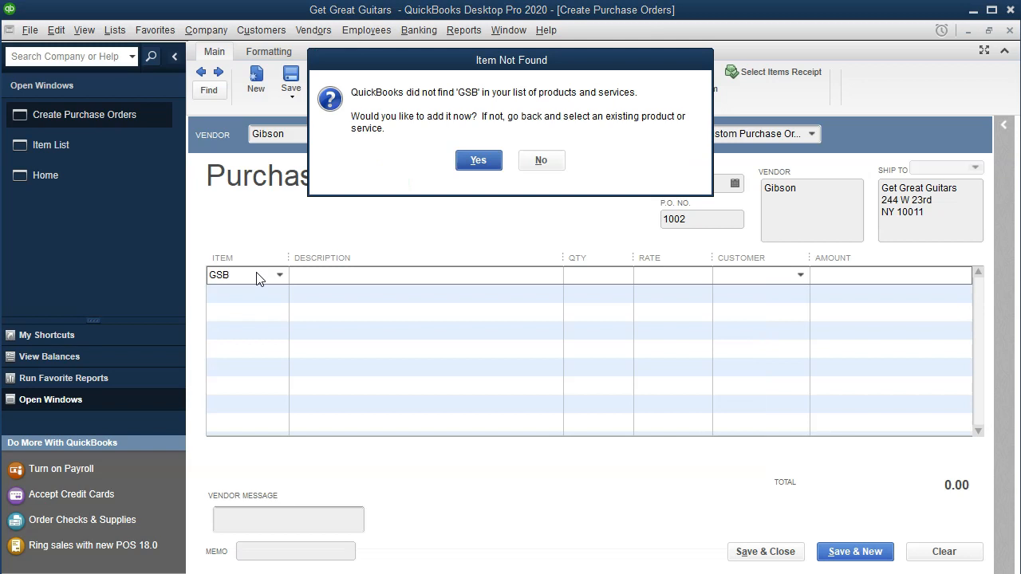
pyautogui.click(475, 161)
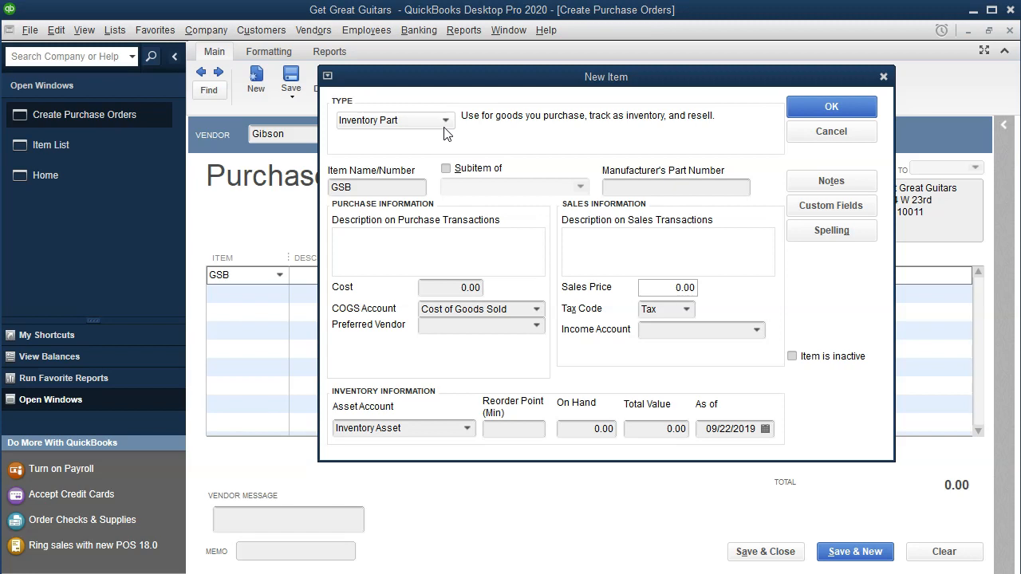
pyautogui.click(445, 121)
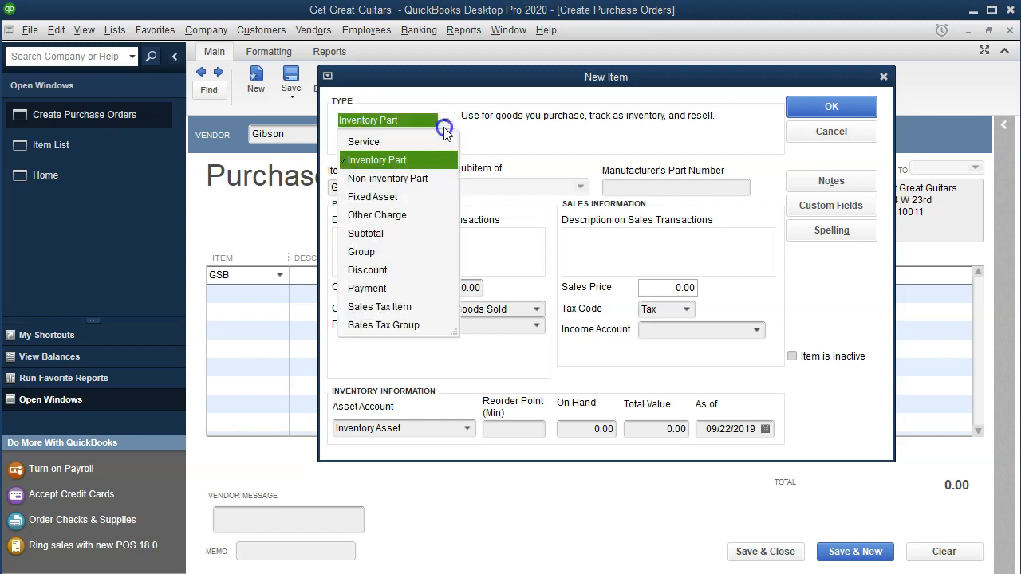
pyautogui.click(421, 160)
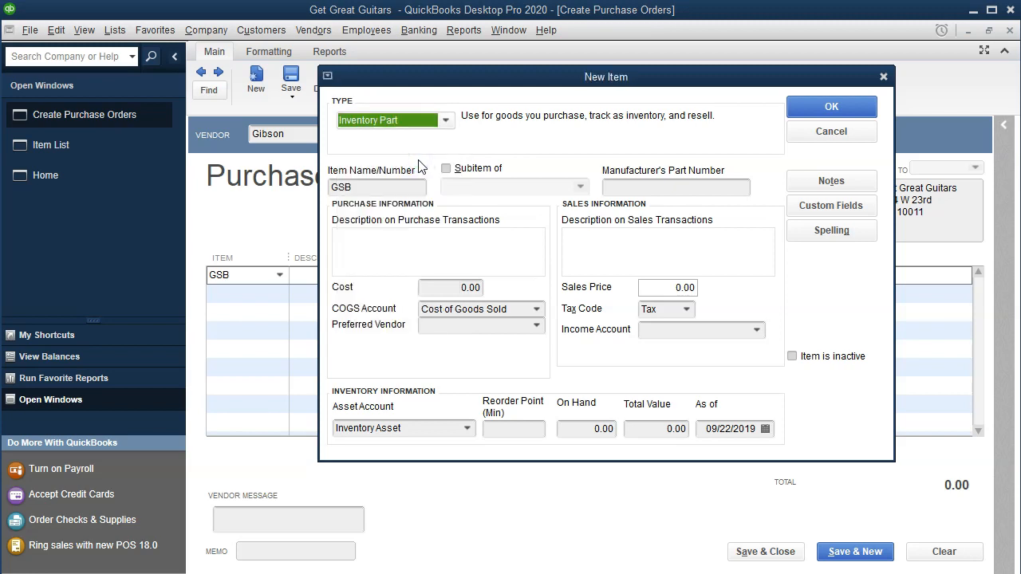
# Give the new item the purchase description Gibson SG, a cost of 598 and Gibson as preferred vendor
pyautogui.press('Tab')
pyautogui.press('Tab')
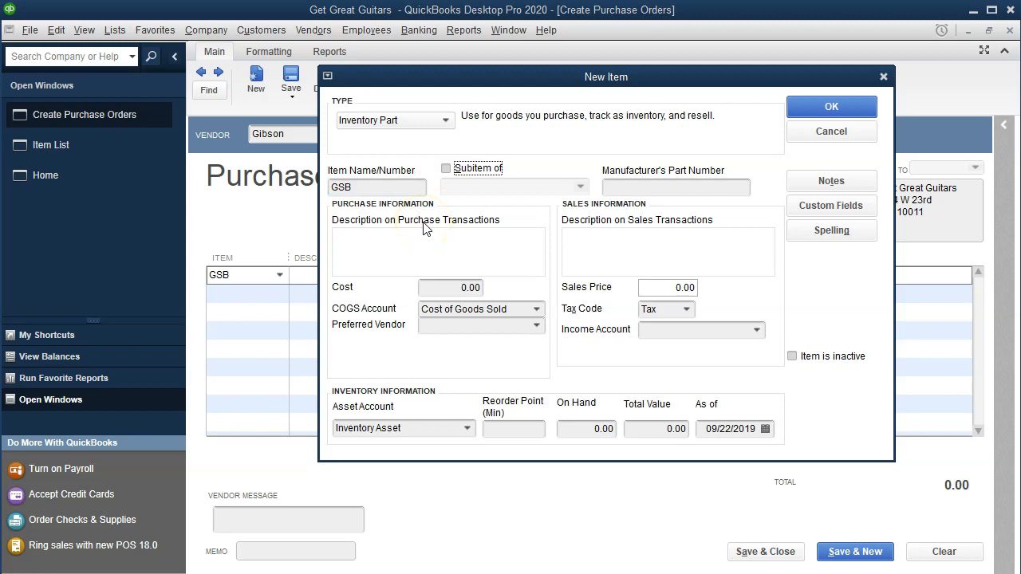
pyautogui.press('Tab')
pyautogui.press('Tab')
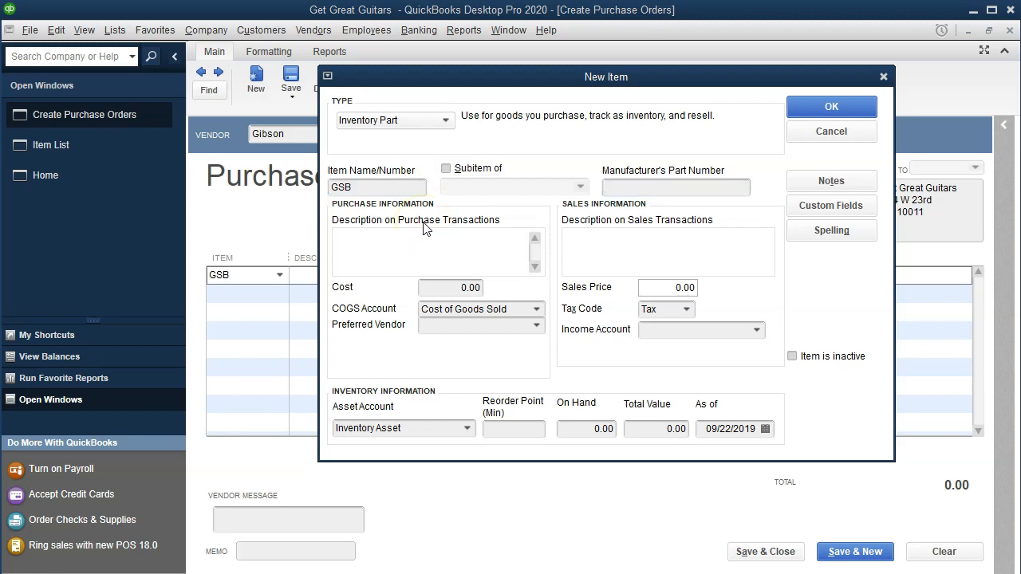
pyautogui.click(422, 287)
pyautogui.write('Gibson SG')
pyautogui.click(423, 288)
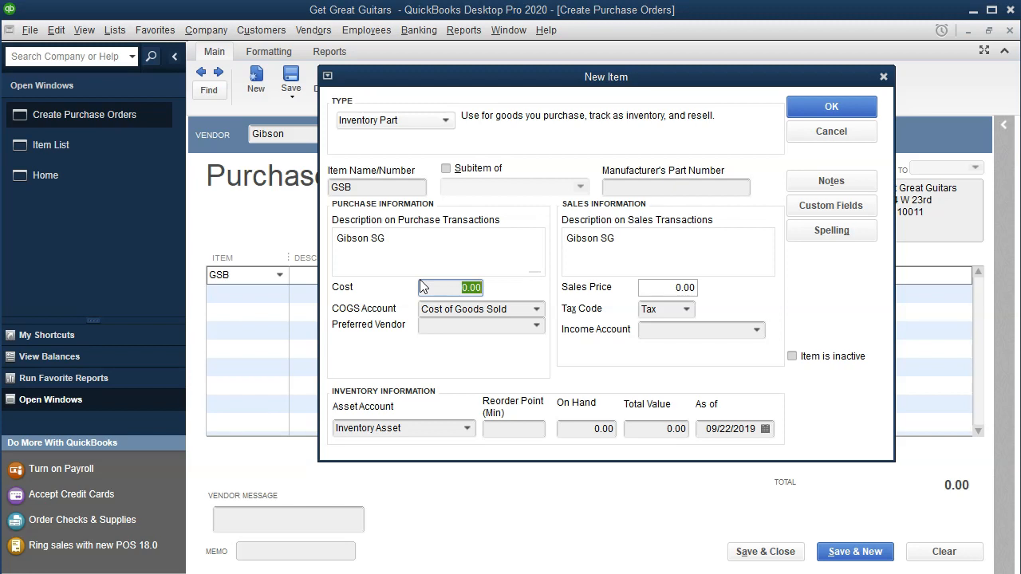
pyautogui.write('598')
pyautogui.press('Tab')
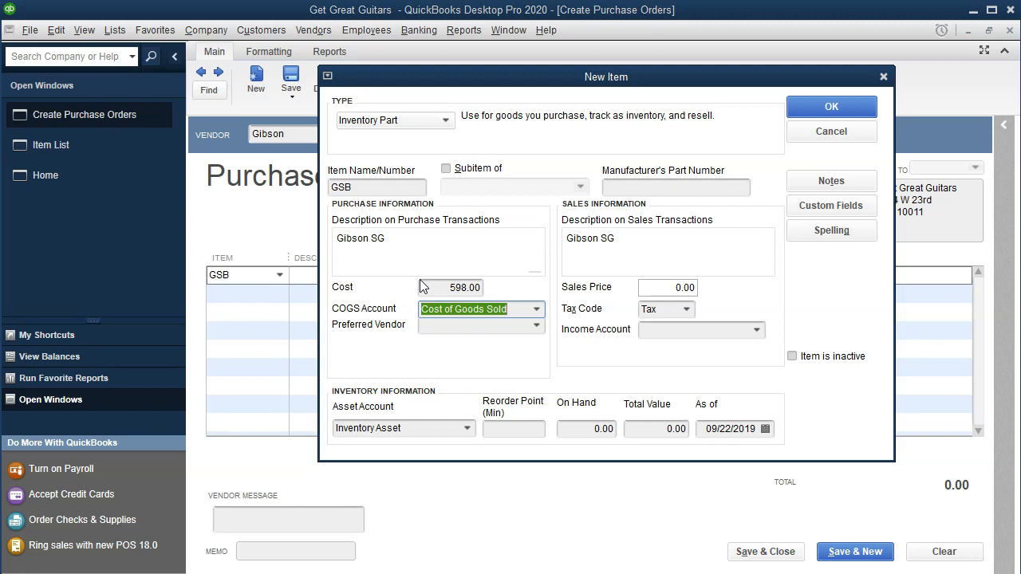
pyautogui.press('Tab')
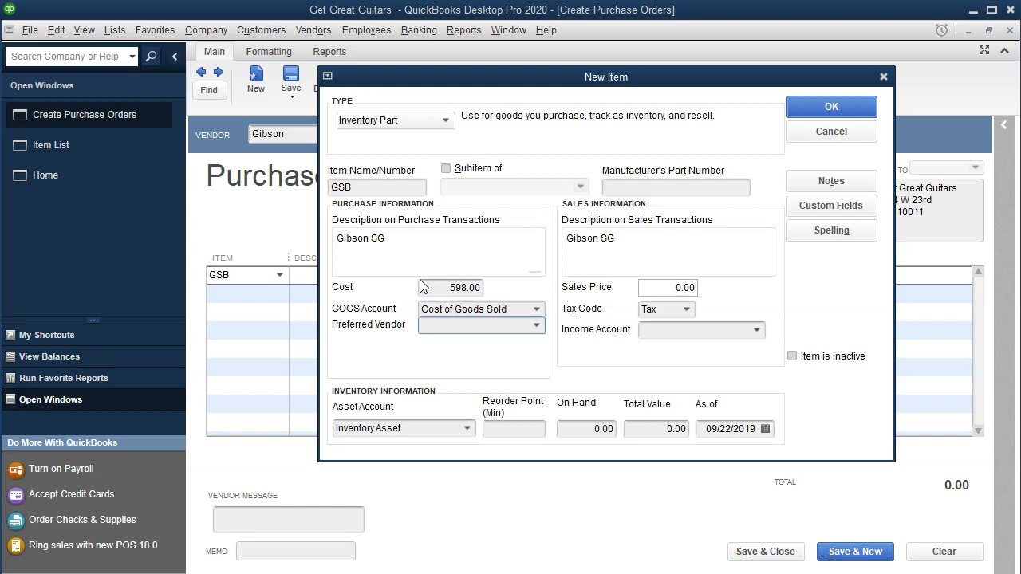
pyautogui.write('Gibson')
pyautogui.press('Tab')
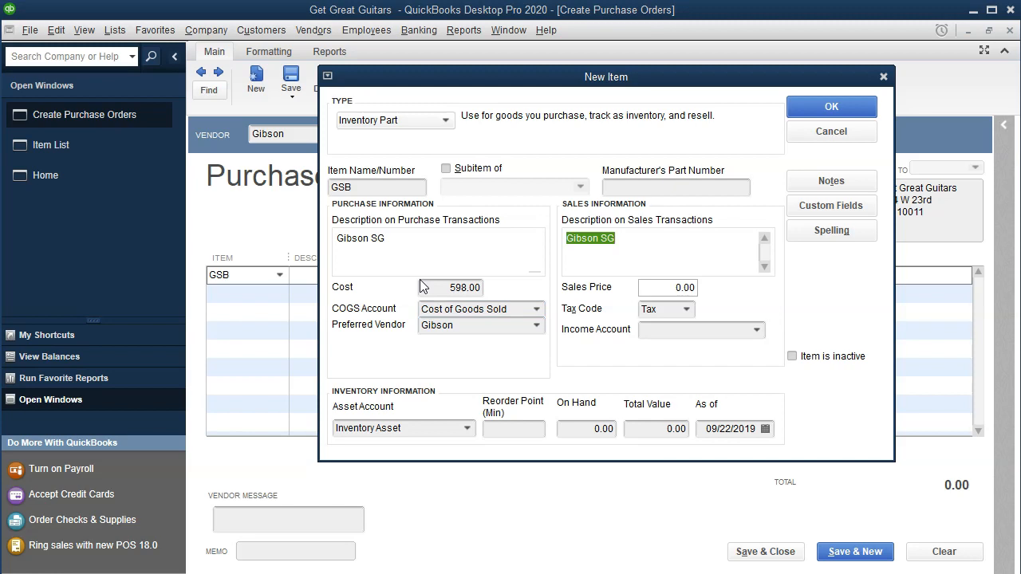
# Set the item's sales price to 777.40 and its income account to Merchandise Sales, and save the item
pyautogui.press('Tab')
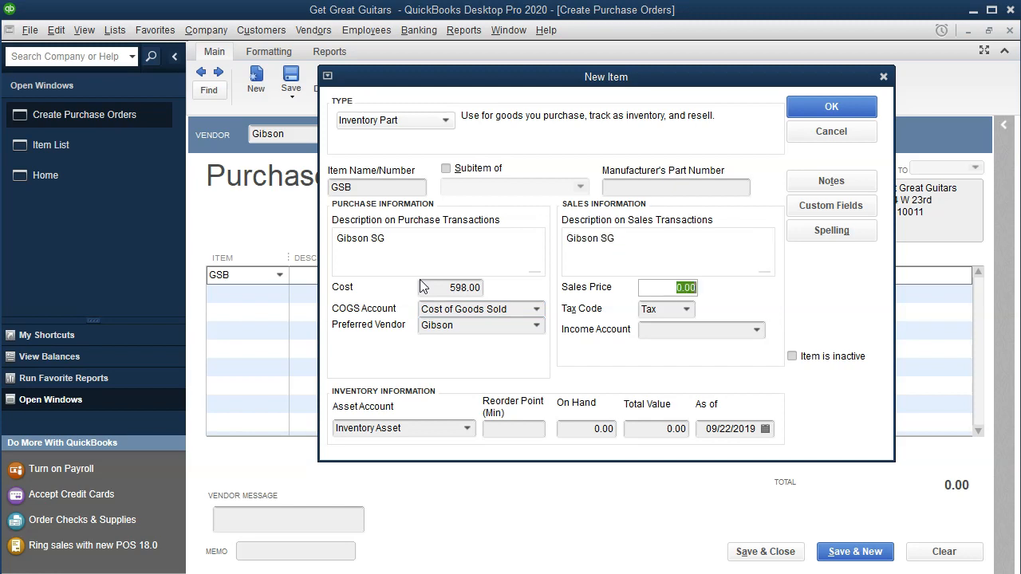
pyautogui.write('777.4')
pyautogui.press('Tab')
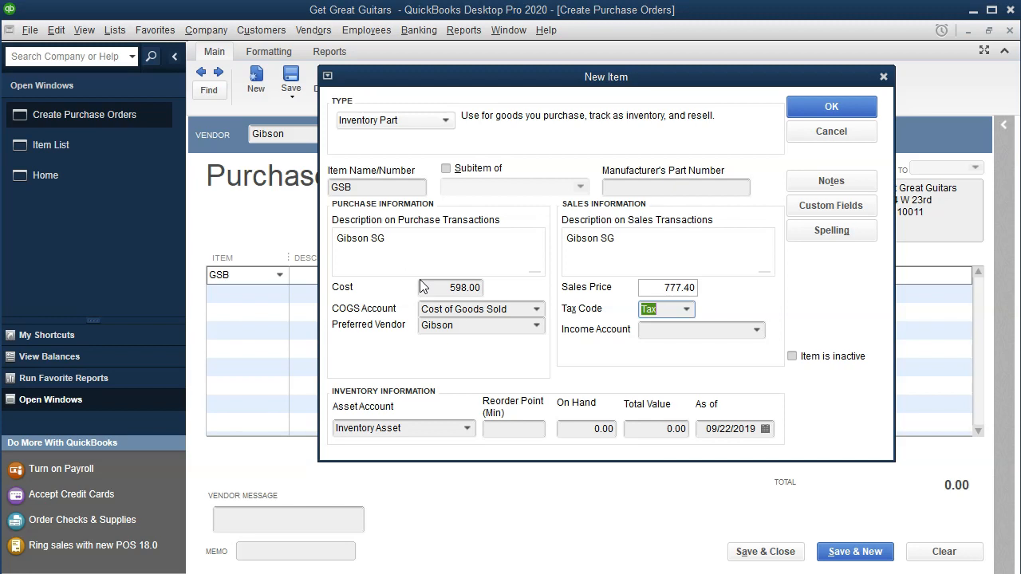
pyautogui.press('Tab')
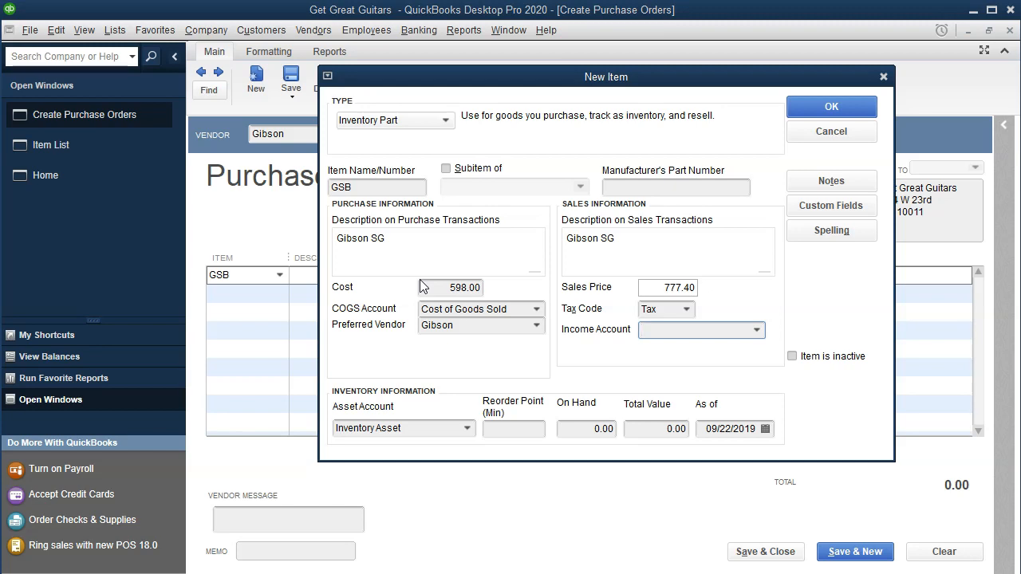
pyautogui.click(757, 328)
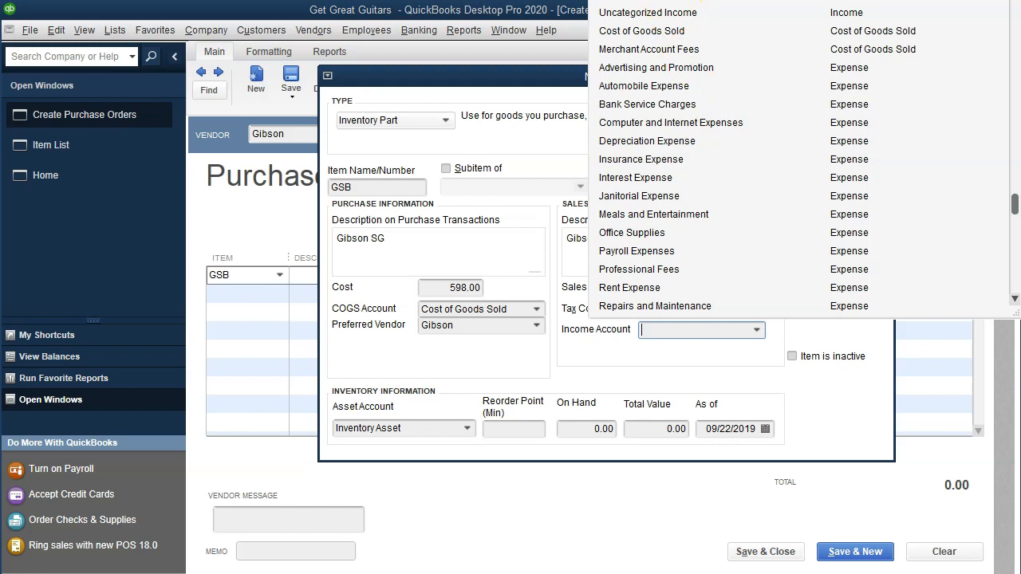
pyautogui.click(701, 0)
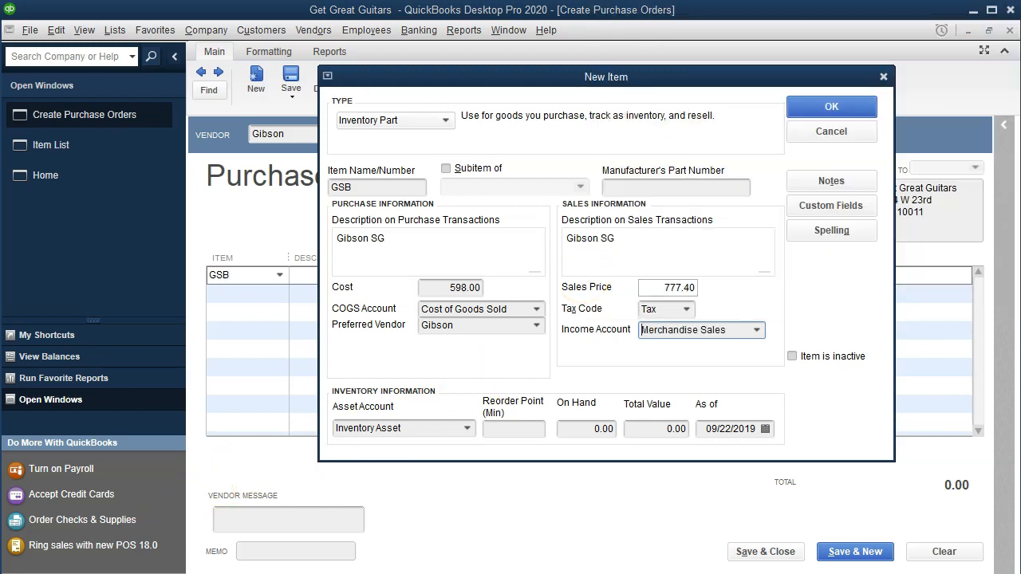
pyautogui.click(852, 107)
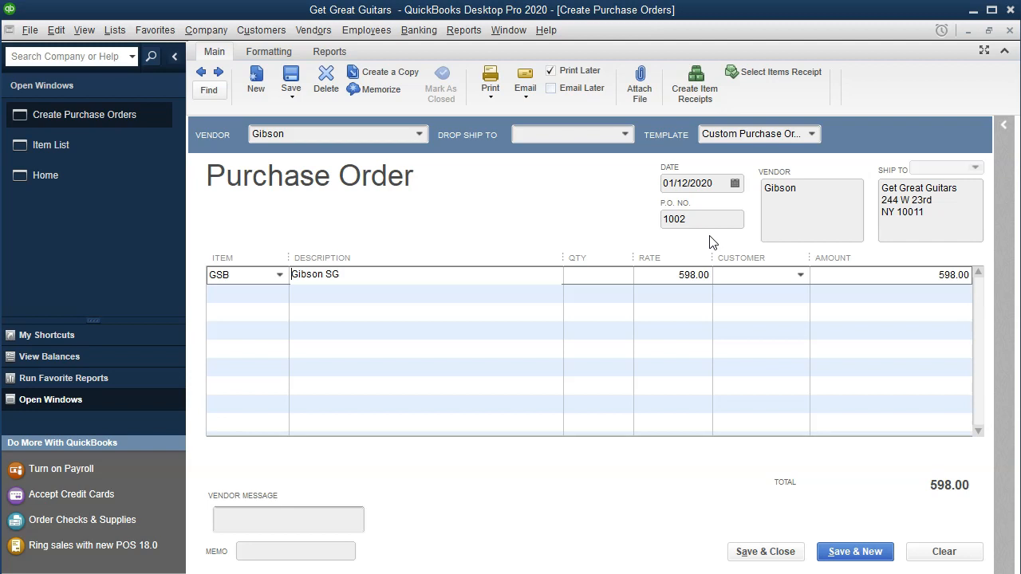
# Set the GSB line's quantity to 1 and keep its rate
pyautogui.press('Tab')
pyautogui.write('1')
pyautogui.press('Tab')
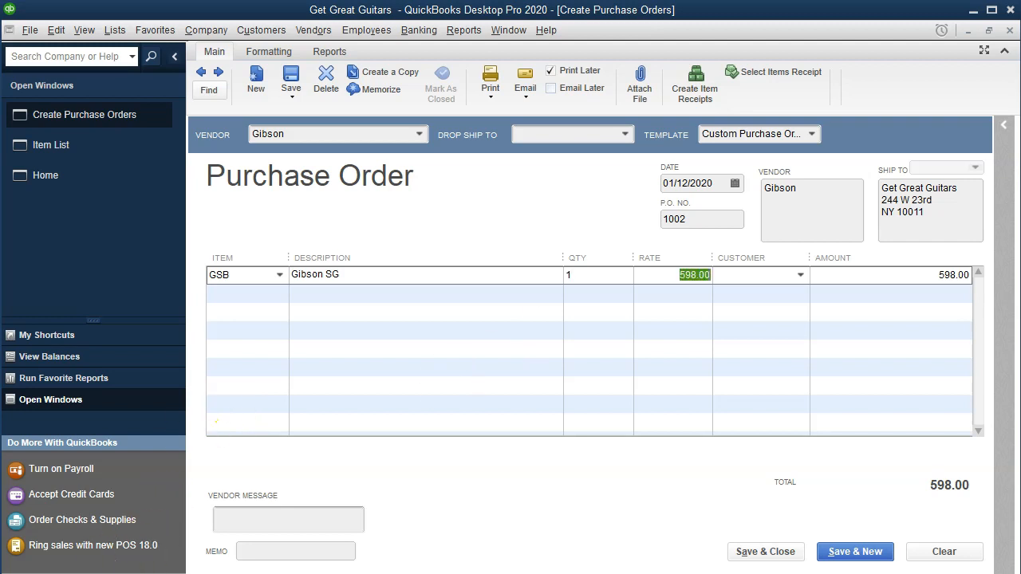
pyautogui.press('Tab')
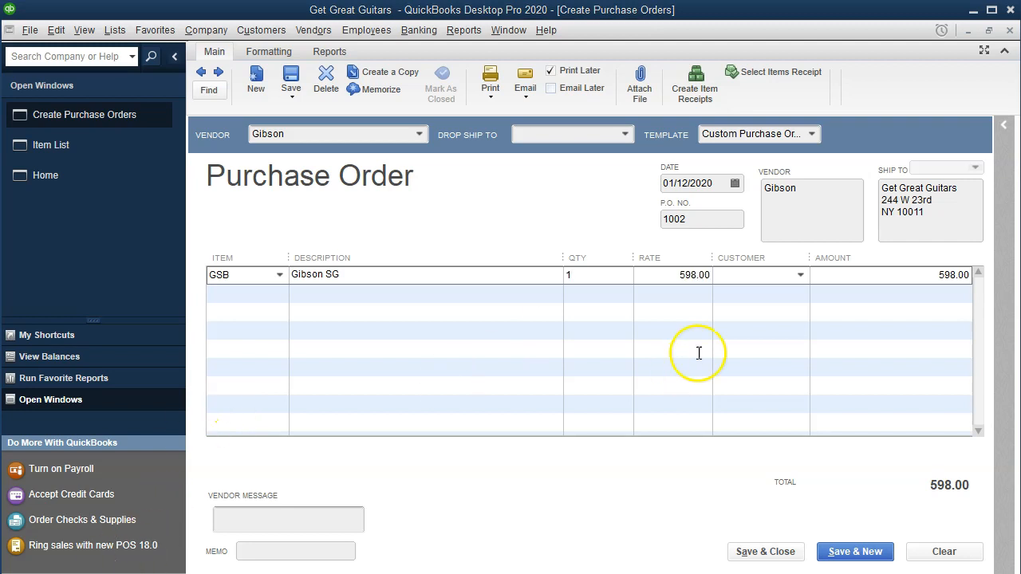
# Assign the GSB line to Music Stuff Store, adding it as a new customer without detailed setup, and save and close the purchase order
pyautogui.click(730, 281)
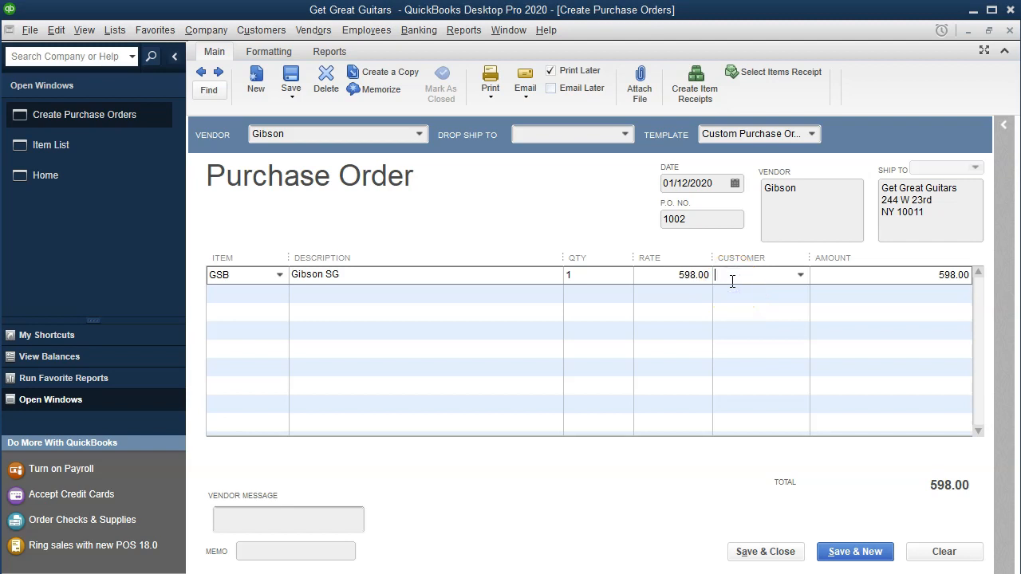
pyautogui.click(802, 275)
pyautogui.click(802, 276)
pyautogui.write('Mus')
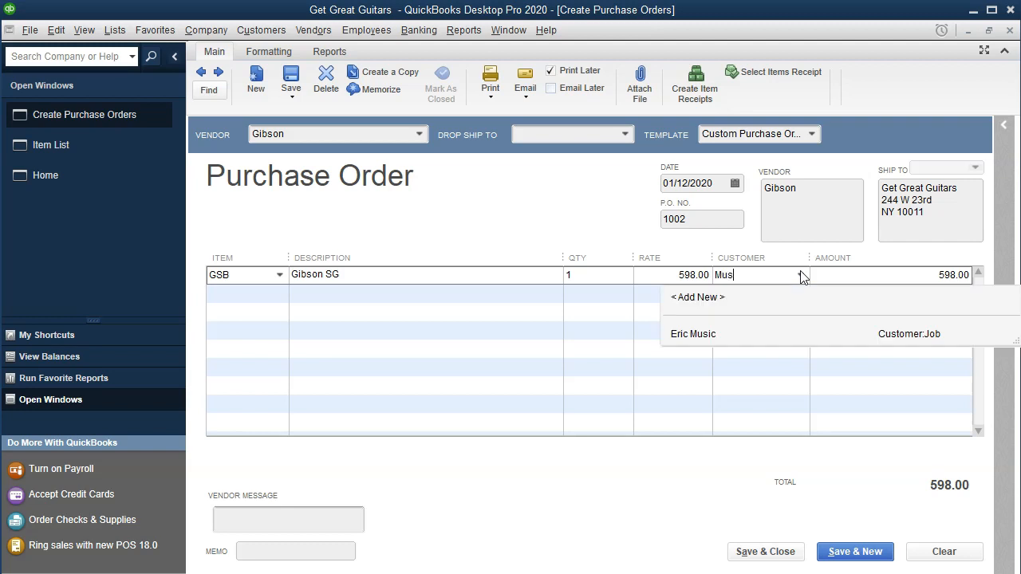
pyautogui.write('ic Stuff Stor')
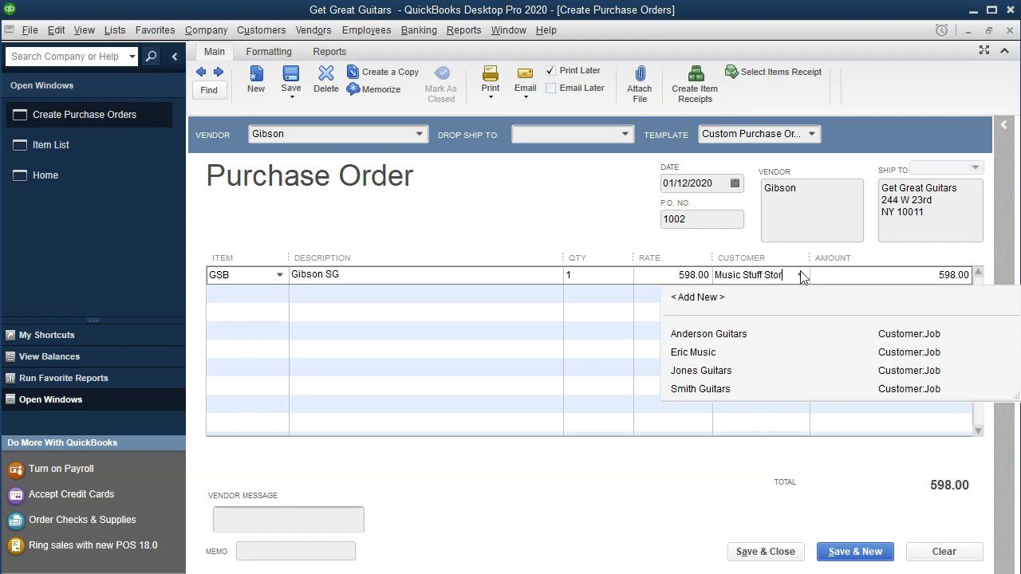
pyautogui.write('e')
pyautogui.press('Tab')
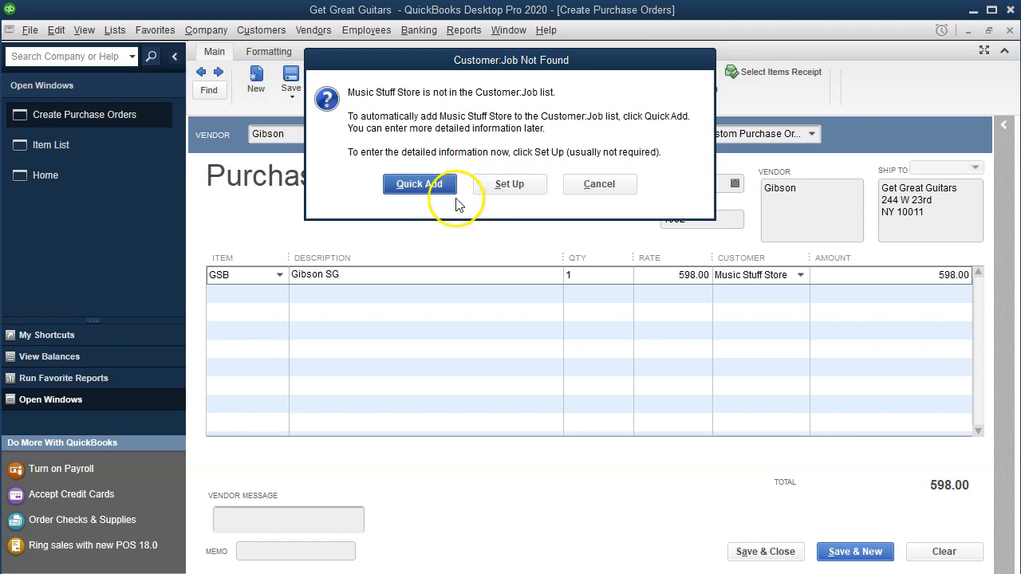
pyautogui.click(419, 184)
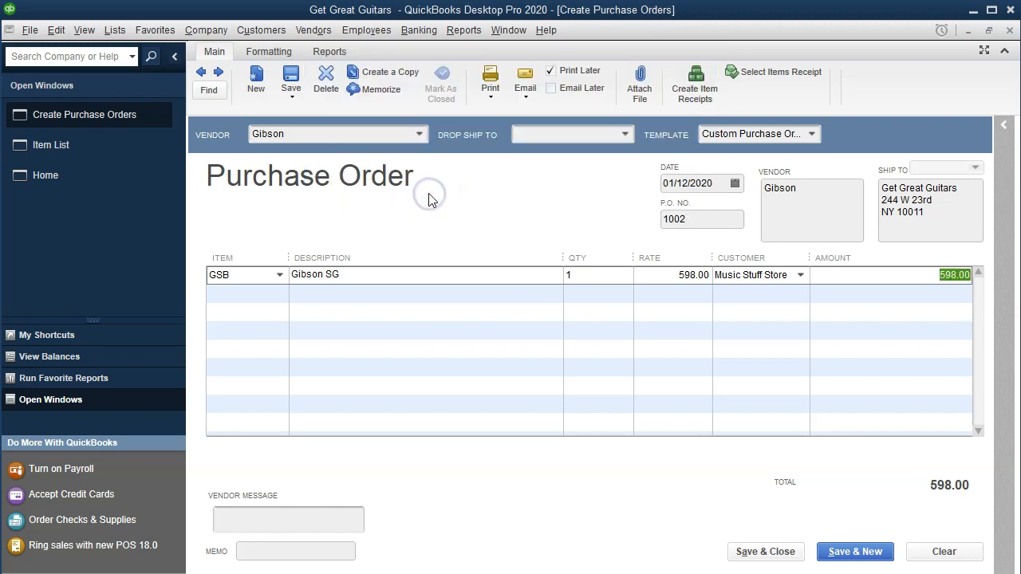
pyautogui.click(752, 551)
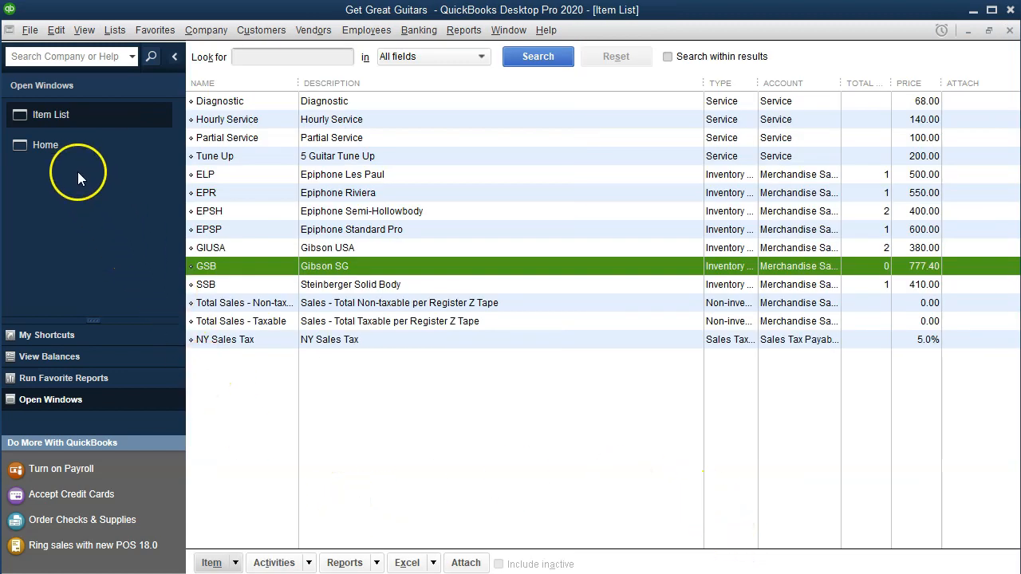
# Return to the home page
pyautogui.click(46, 144)
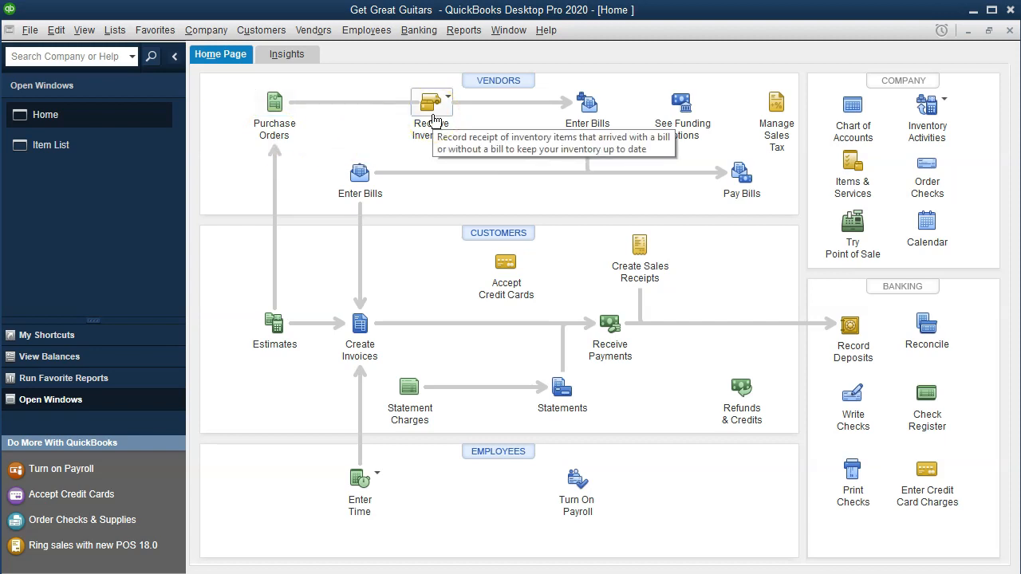
pyautogui.click(432, 152)
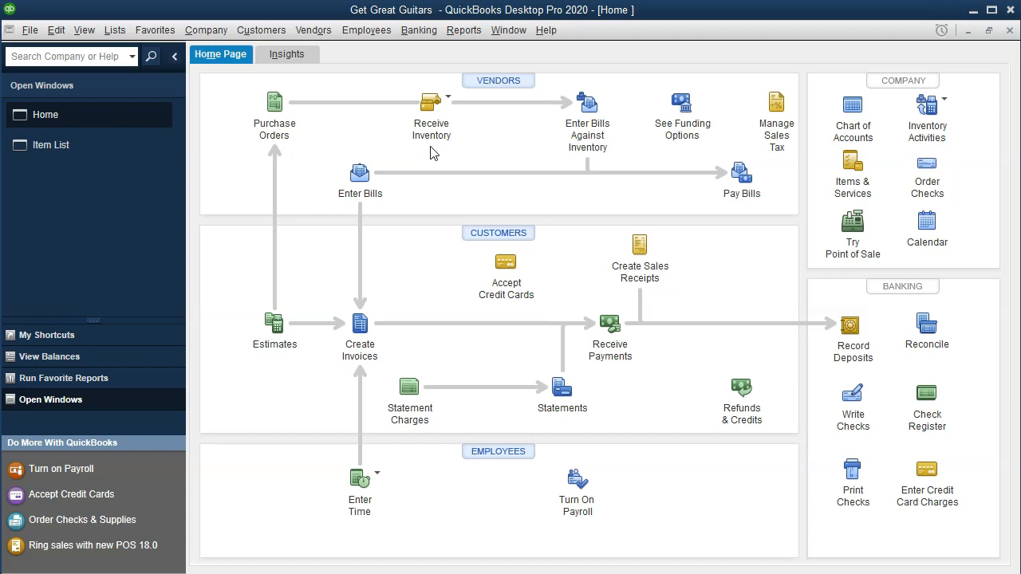
pyautogui.click(303, 142)
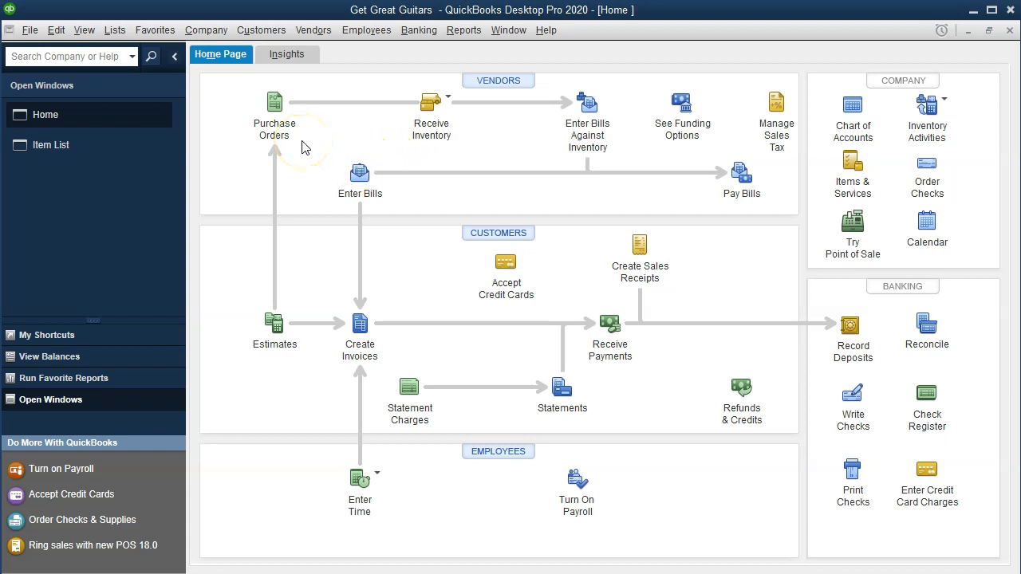